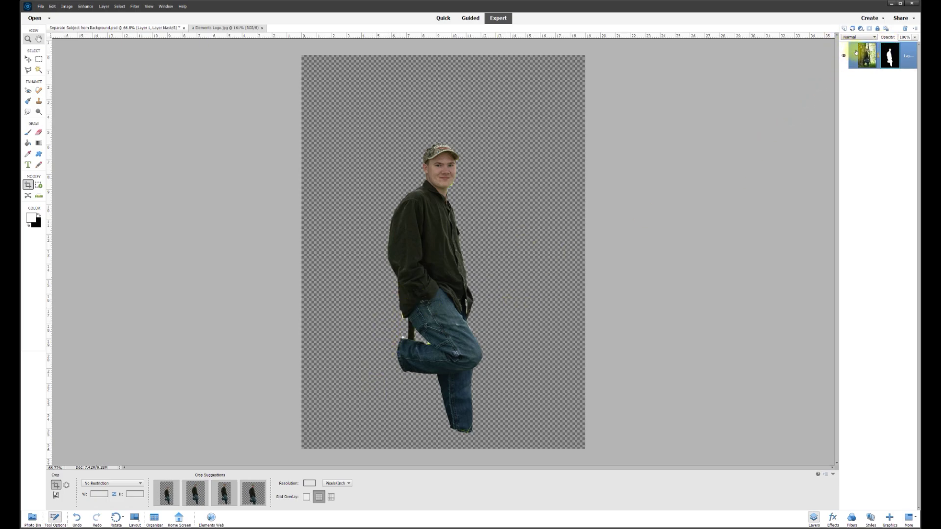
- Undo the layer mask that hides the background around the man
key("ctrl+z")
scroll(574, 394, "up", 5)
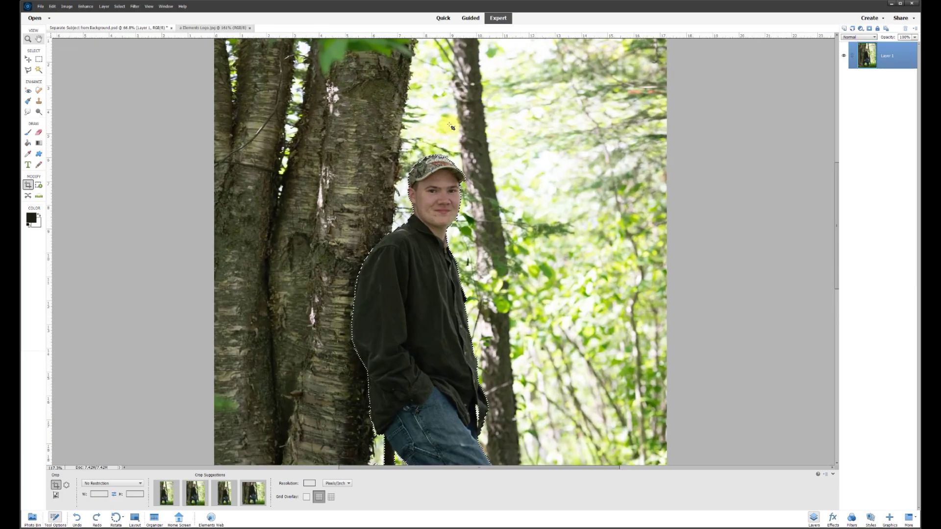
scroll(575, 395, "up", 3)
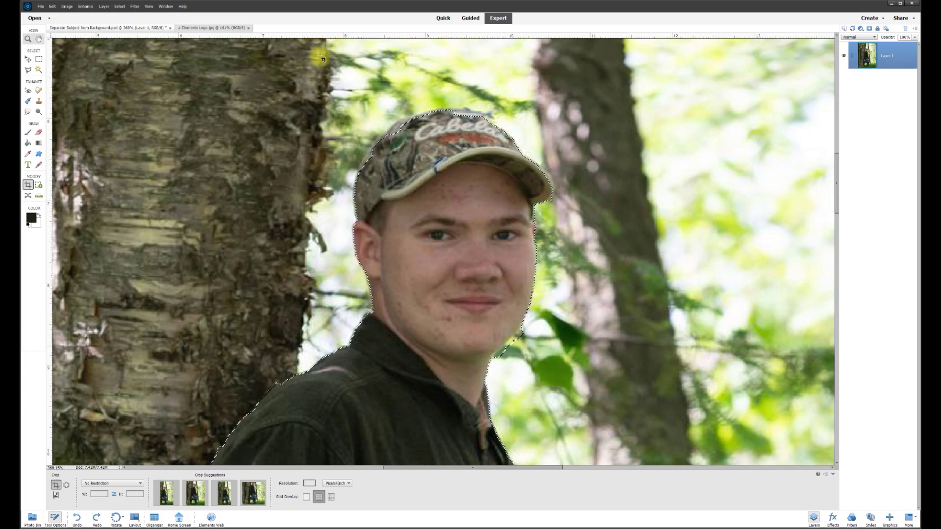
- Try to refine the selection edge around the man's cap with the refine brush, smoothing and contrast
left_click(121, 8)
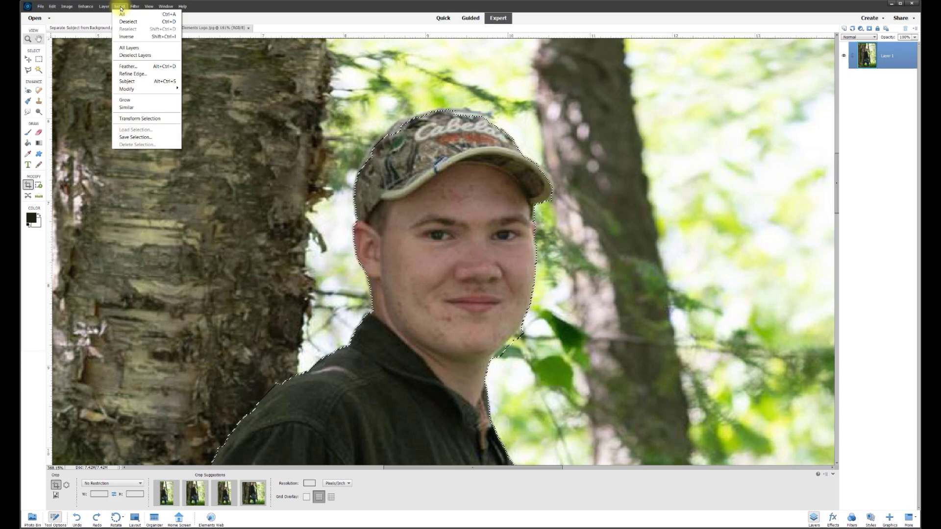
left_click(125, 74)
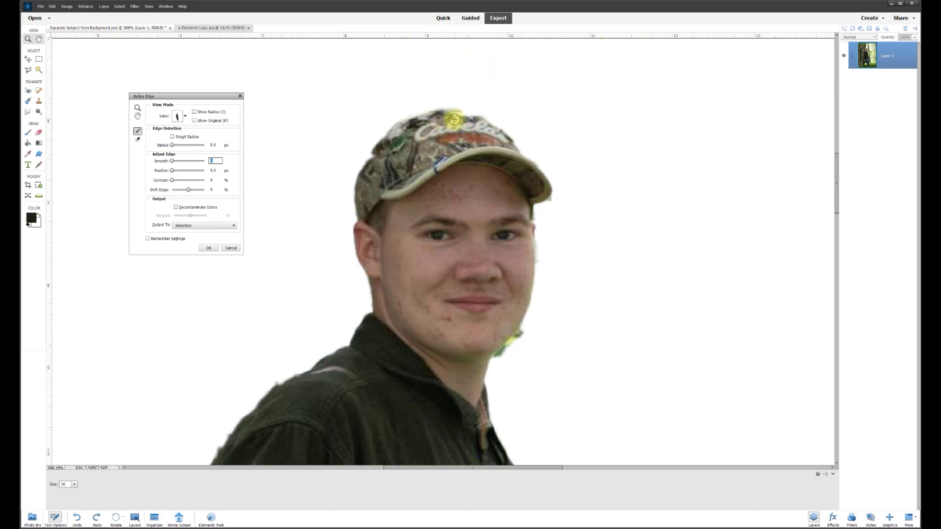
mouse_move(389, 137)
left_mouse_down()
mouse_move(426, 104)
mouse_move(366, 122)
mouse_move(395, 116)
mouse_move(424, 127)
mouse_move(390, 134)
mouse_move(405, 106)
mouse_move(390, 96)
mouse_move(424, 117)
left_mouse_up()
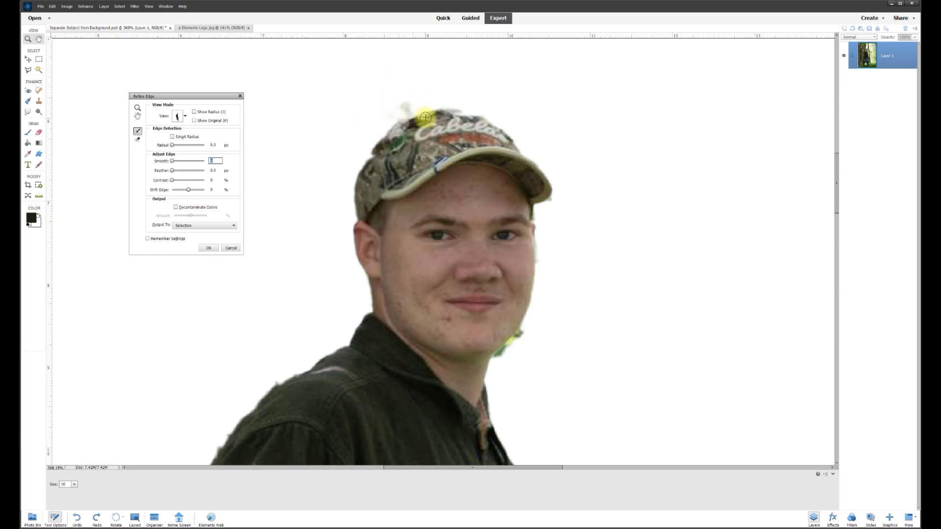
left_click(172, 162)
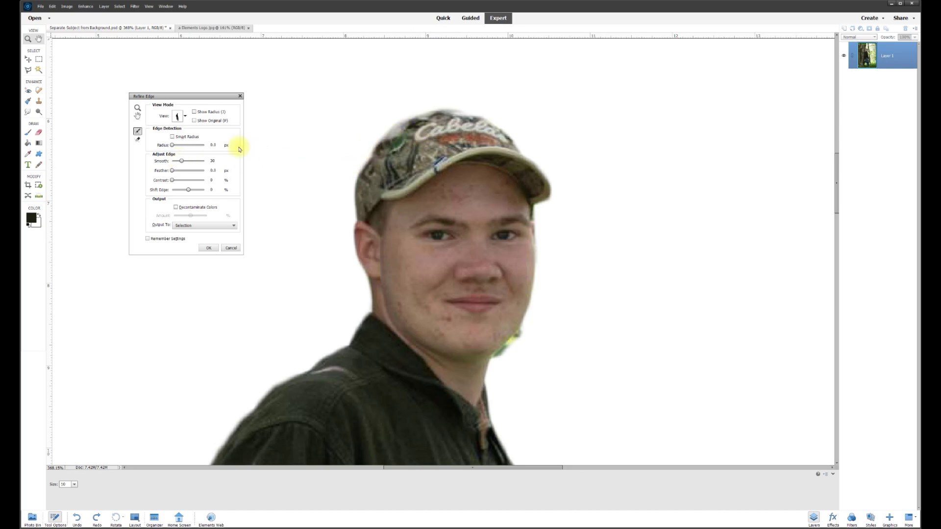
left_click_drag(185, 163, 184, 182)
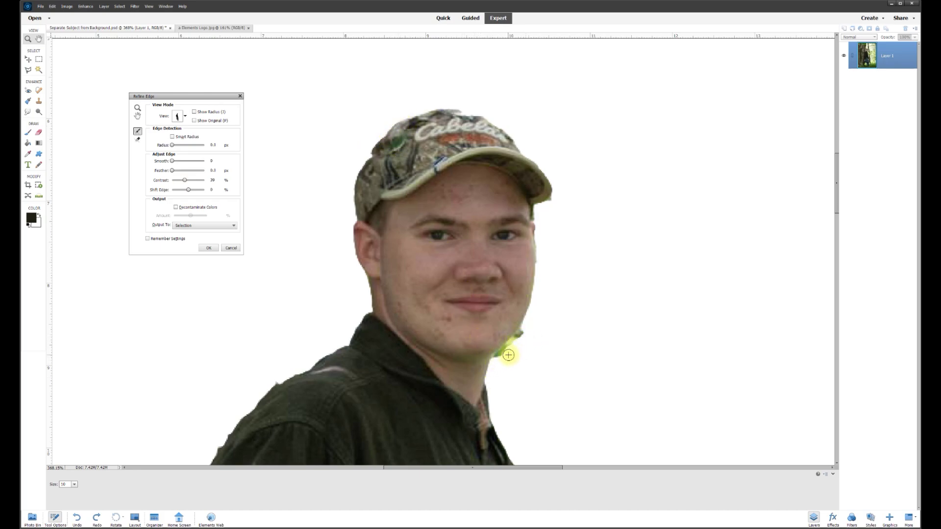
left_click(229, 249)
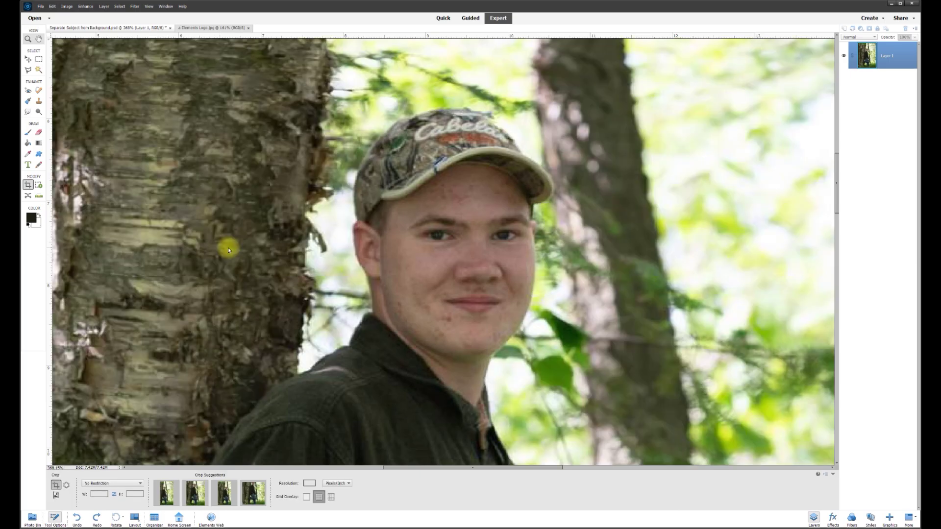
- Clear the selection and examine how the cap's outline meets the bright background
key("ctrl+d")
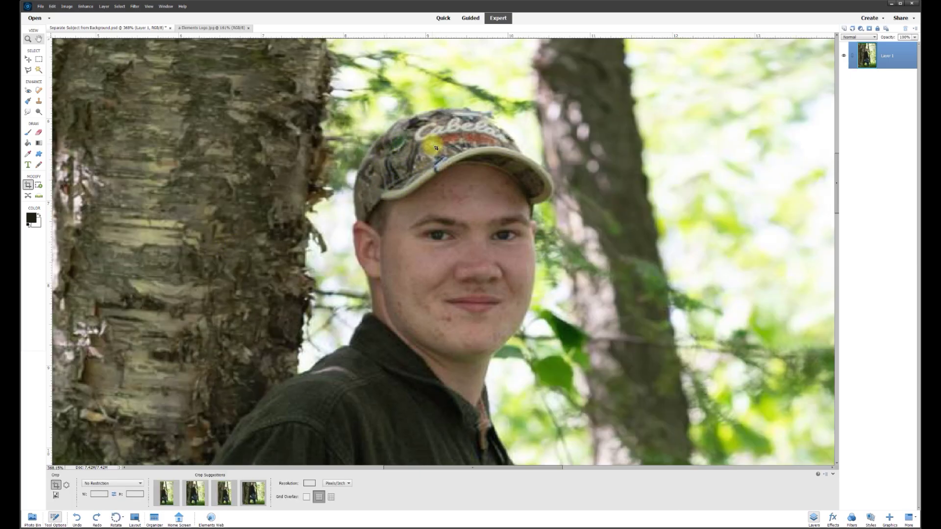
scroll(439, 154, "up", 3)
scroll(487, 154, "up", 1)
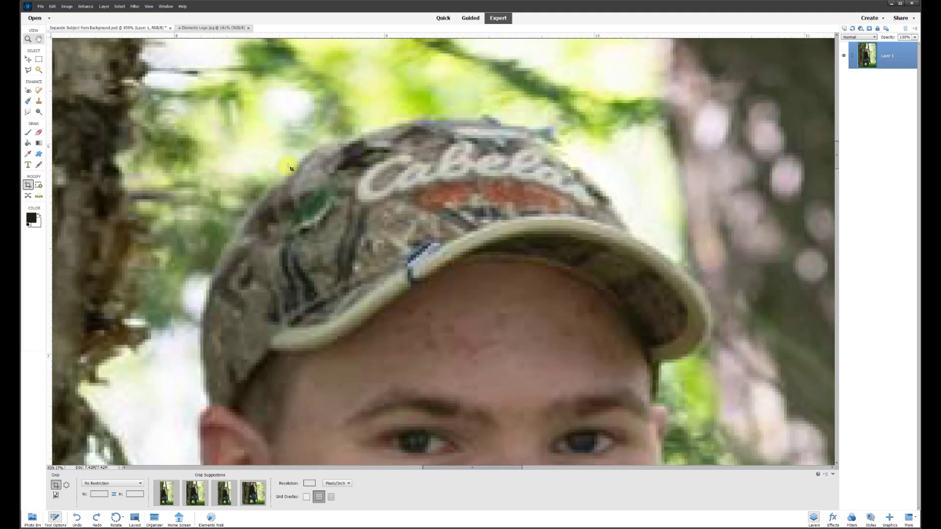
scroll(629, 222, "down", 2)
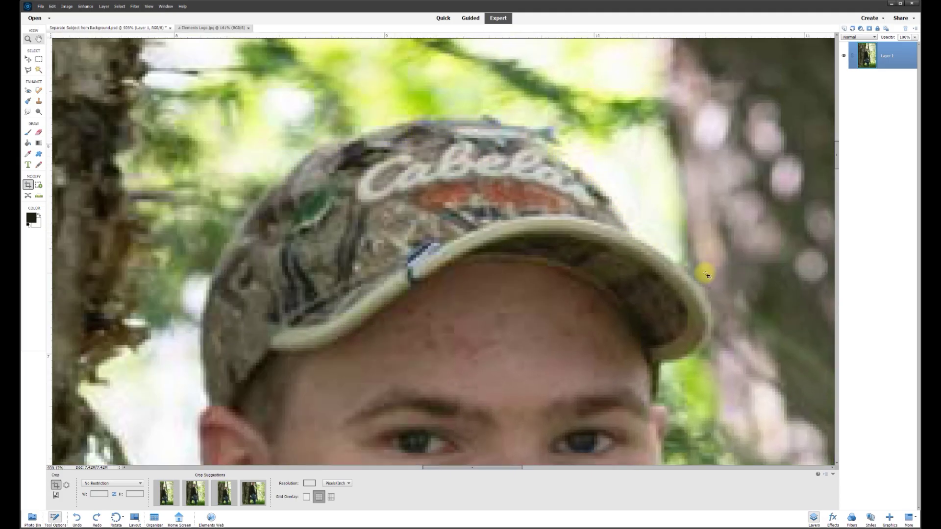
scroll(637, 196, "down", 3)
scroll(603, 199, "down", 2)
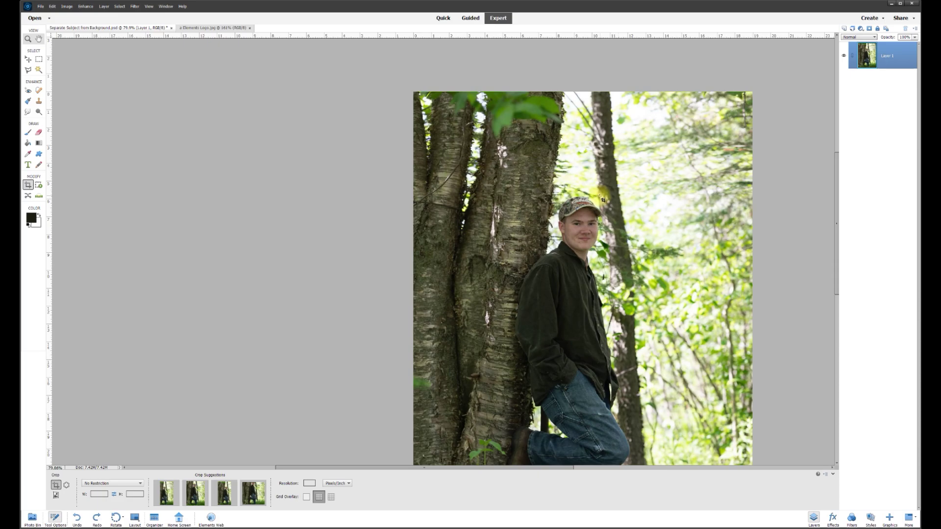
left_click_drag(359, 469, 398, 466)
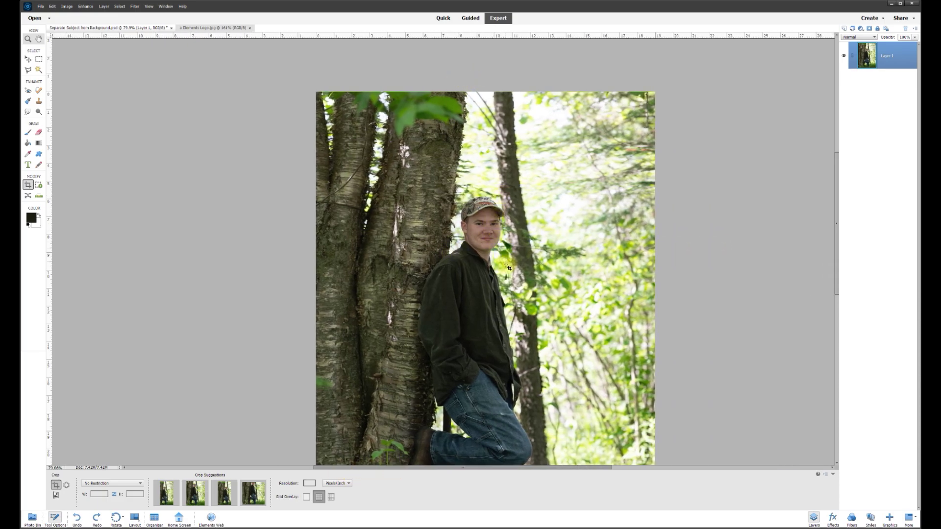
scroll(524, 344, "down", 2)
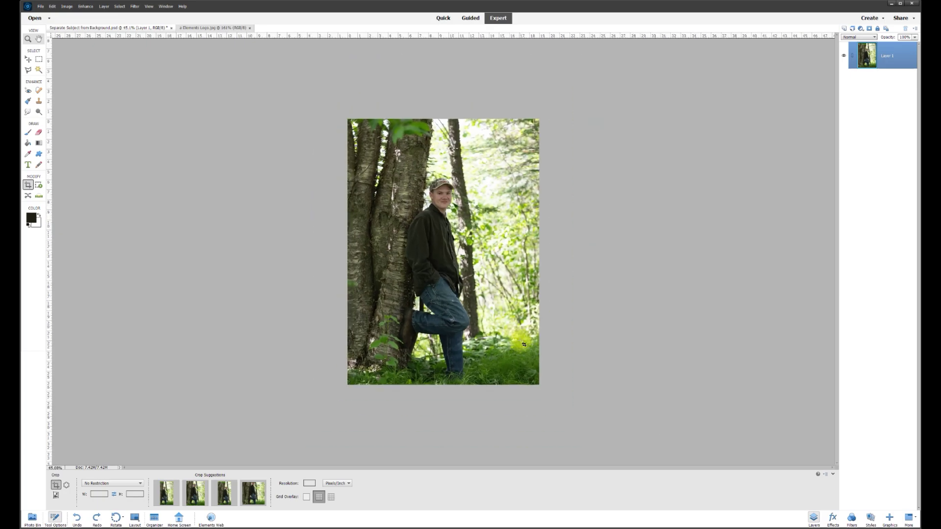
scroll(524, 345, "up", 2)
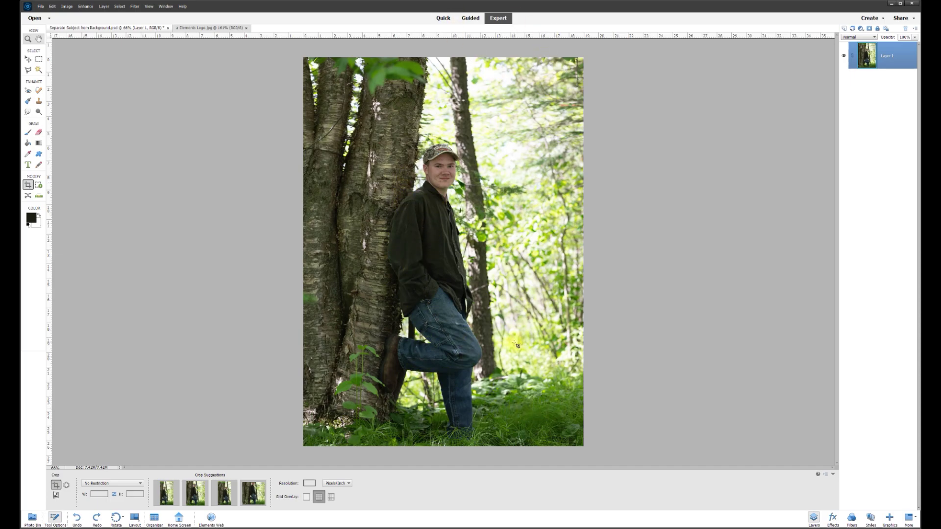
- Duplicate Layer 1 as "Layer 1 copy" and hide the original layer
right_click(876, 59)
left_click(892, 81)
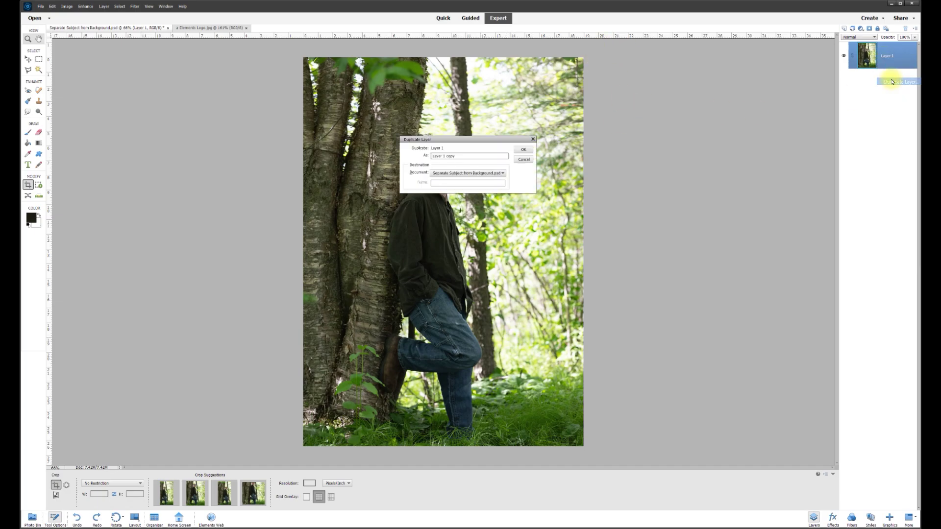
left_click(528, 151)
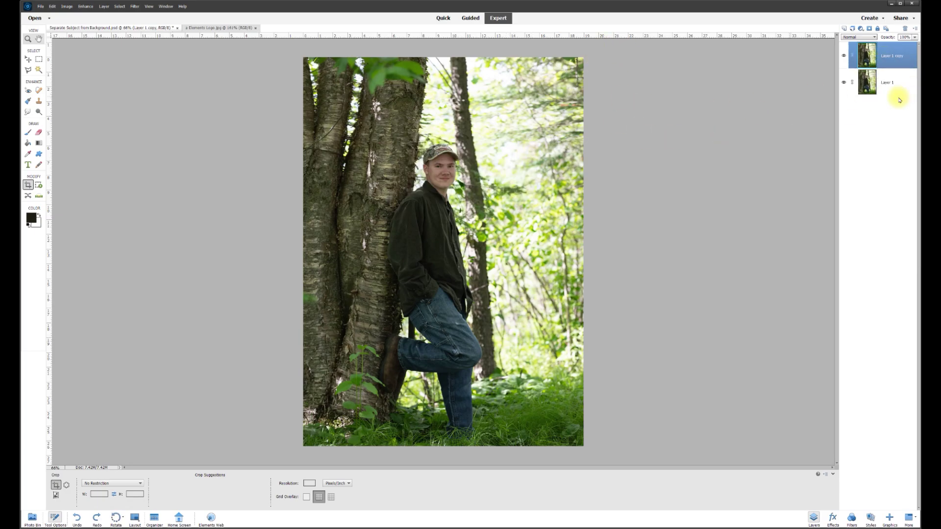
left_click(843, 83)
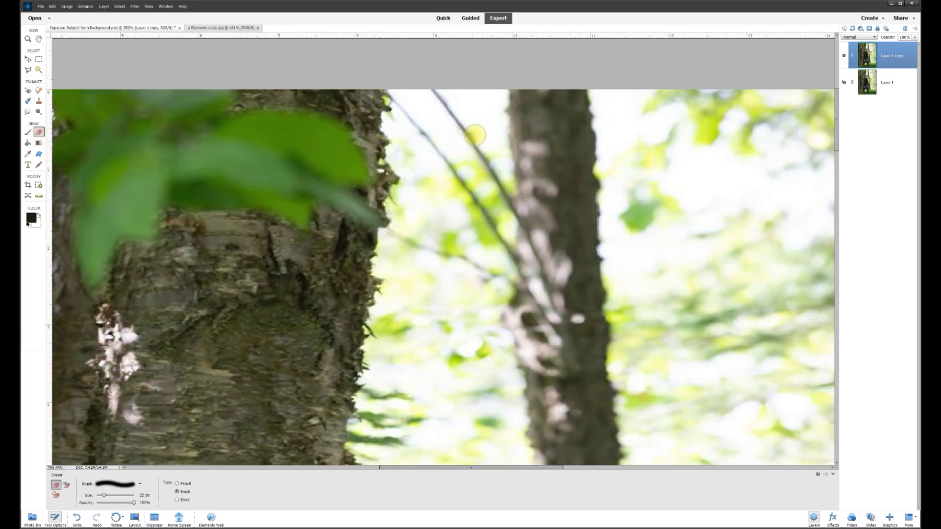
- Erase a narrow strip along the large tree trunk's edge, from the photo's top down to the man's shoulder, with a 10 px Eraser
left_click(145, 496)
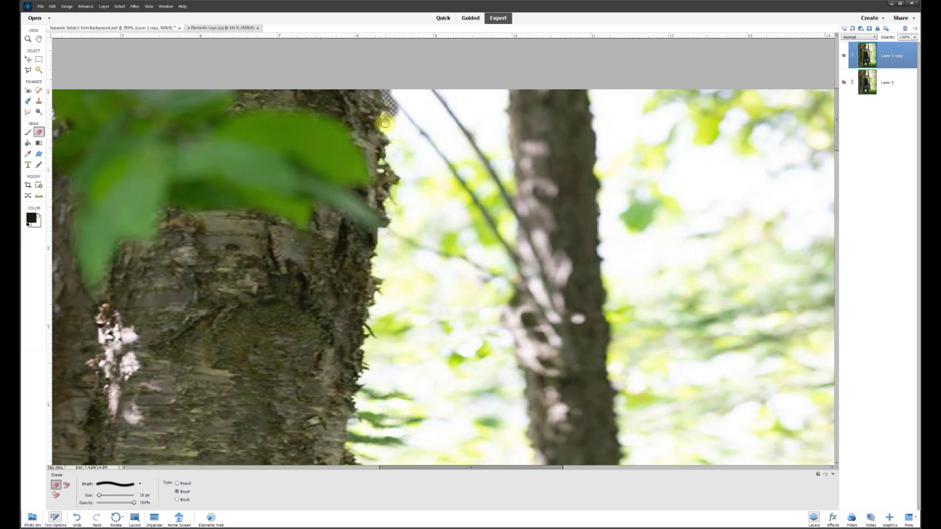
mouse_move(388, 133)
left_mouse_down()
mouse_move(394, 189)
mouse_move(353, 419)
left_mouse_up()
left_click_drag(345, 73, 324, 333)
left_click_drag(324, 333, 316, 397)
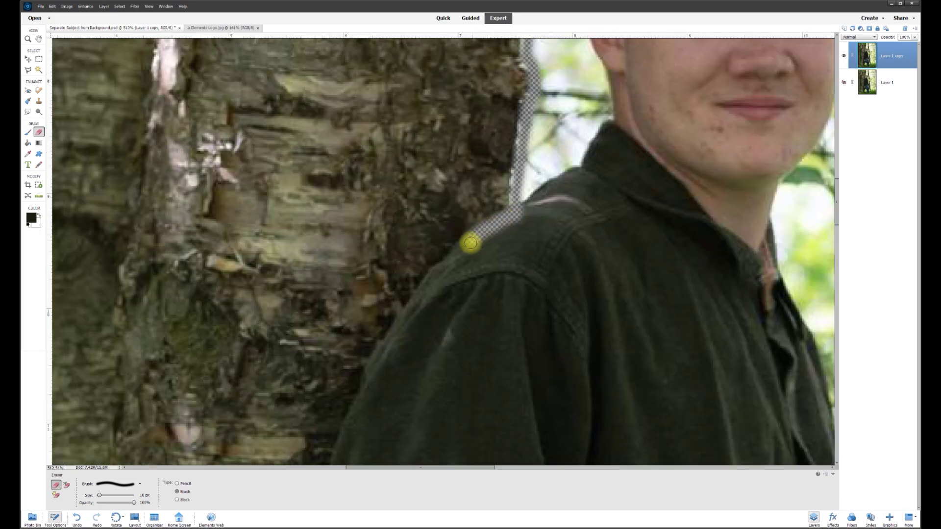
- Continue the erased strip along the man's shoulder, sleeve and back down to his raised boot
left_click_drag(470, 241, 373, 373)
left_click_drag(345, 196, 325, 311)
left_click_drag(333, 149, 384, 273)
mouse_move(421, 59)
left_mouse_down()
mouse_move(432, 196)
mouse_move(344, 318)
left_mouse_up()
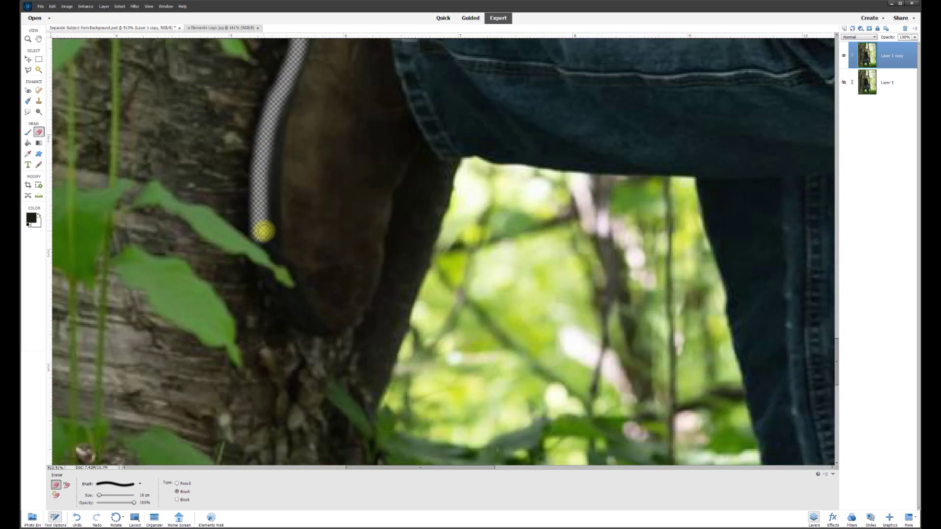
- Erase the strip around the boot and across the grass to the photo's far edge, enlarging the Eraser to 30 px for the grass
left_click_drag(260, 226, 256, 290)
left_click_drag(256, 290, 314, 323)
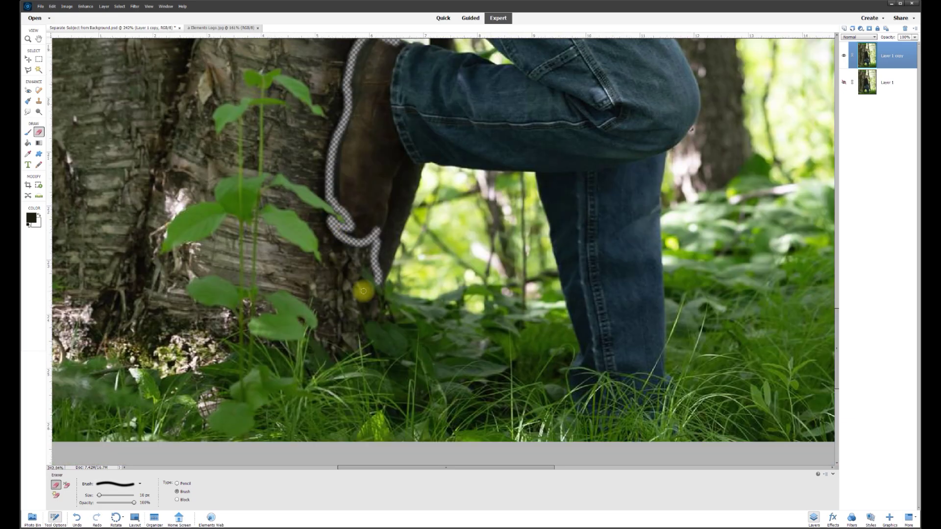
mouse_move(361, 289)
left_mouse_down()
mouse_move(388, 278)
mouse_move(431, 298)
mouse_move(470, 289)
mouse_move(465, 300)
mouse_move(502, 305)
mouse_move(519, 329)
mouse_move(551, 321)
mouse_move(571, 331)
mouse_move(226, 312)
mouse_move(394, 361)
mouse_move(310, 356)
mouse_move(366, 366)
mouse_move(504, 255)
mouse_move(721, 255)
mouse_move(804, 279)
left_mouse_up()
type("30")
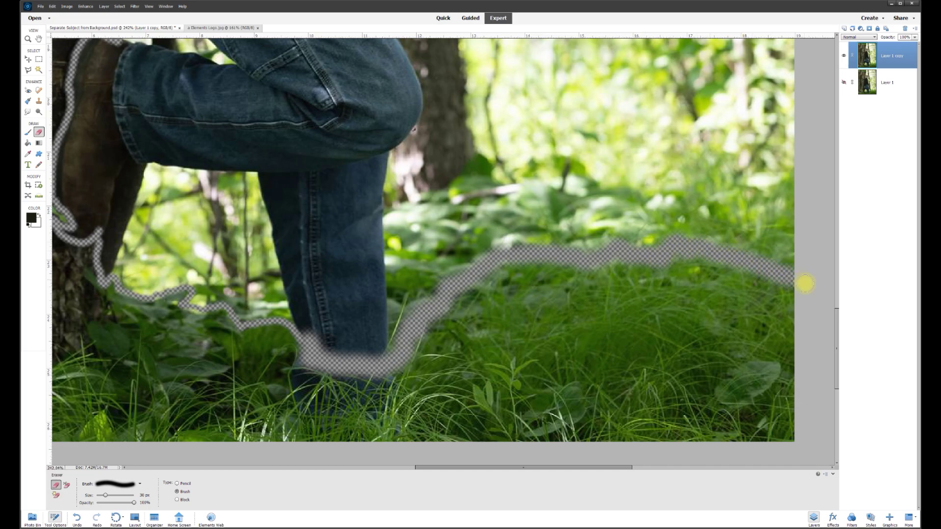
- Outline the man and bright background through the erased strip with the Polygonal Lasso, close it outside the photo, and delete that area
left_click(29, 71)
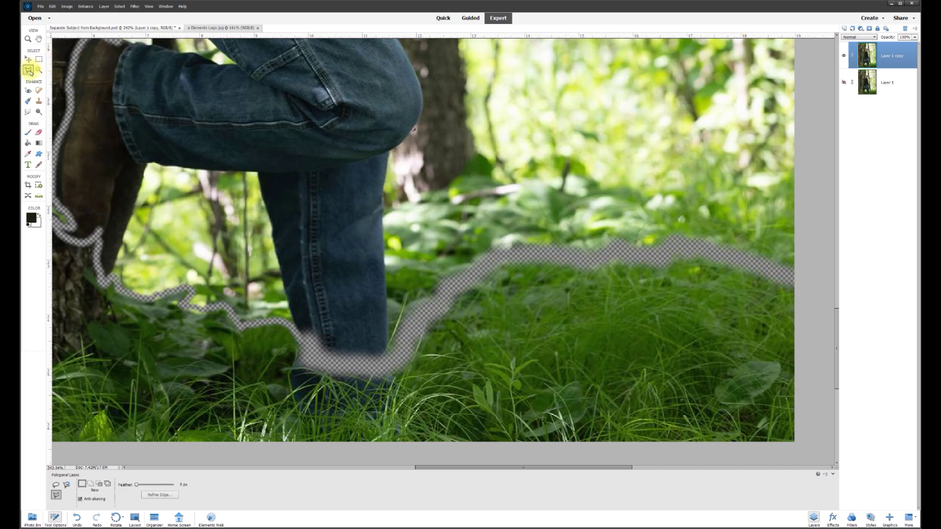
left_click(818, 205)
left_click(802, 270)
left_click(764, 264)
left_click(680, 249)
left_click(622, 255)
left_click(573, 259)
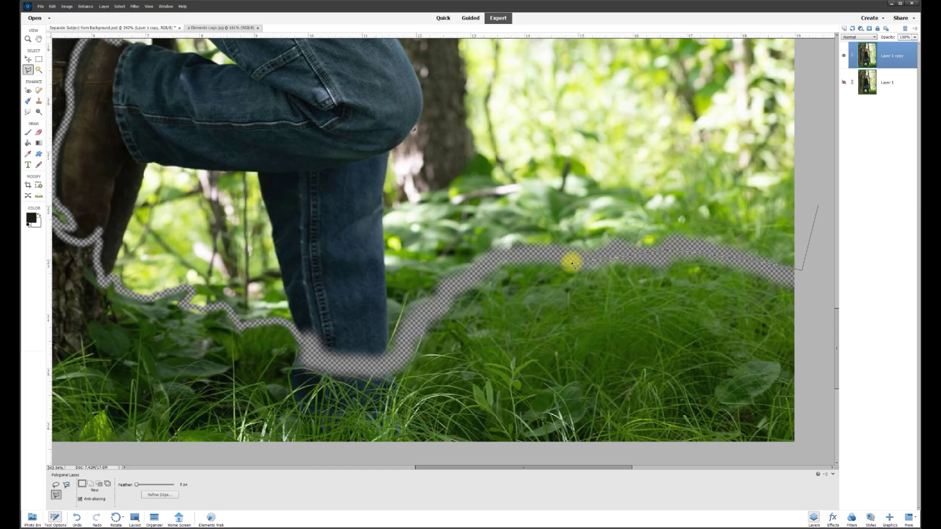
left_click(483, 266)
left_click(441, 299)
left_click(420, 322)
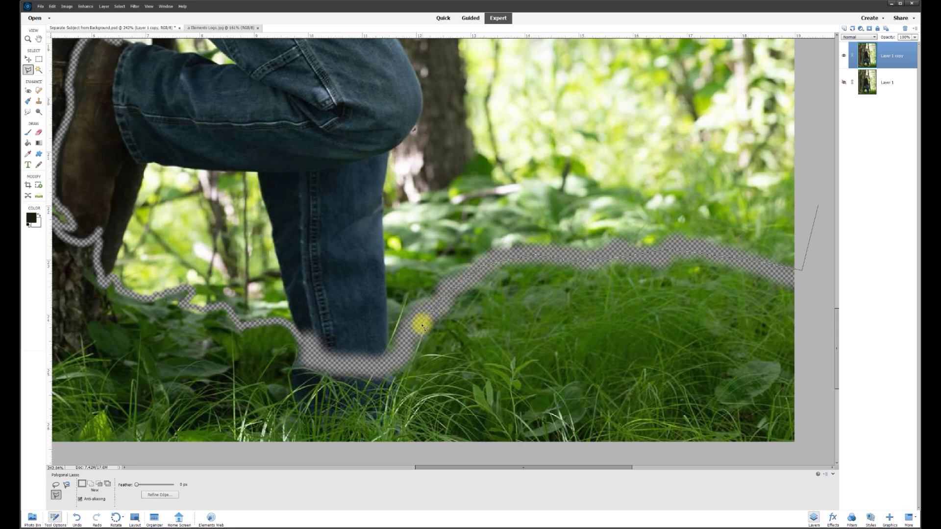
left_click(332, 361)
left_click(300, 346)
left_click(288, 325)
left_click(241, 323)
left_click(203, 305)
left_click(189, 289)
left_click(145, 298)
scroll(119, 290, "left", 8)
left_click(461, 197)
scroll(477, 71, "up", 10)
left_click(499, 184)
left_click(571, 78)
scroll(571, 77, "up", 5)
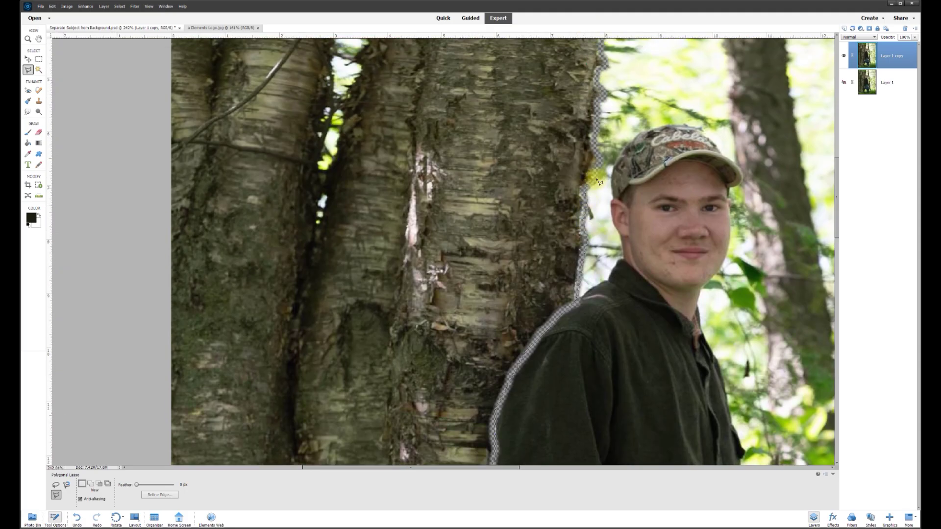
scroll(599, 98, "up", 3)
left_click(608, 210)
scroll(621, 379, "up", 5)
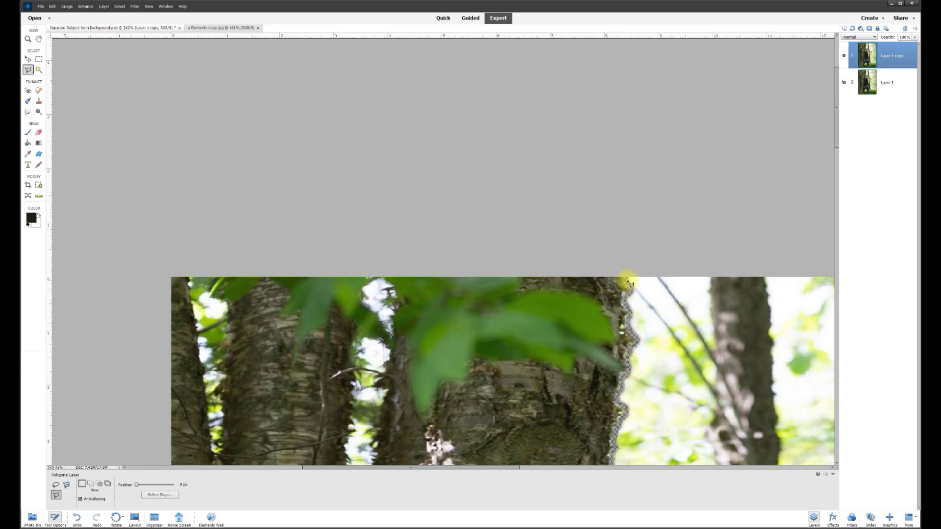
left_click(621, 263)
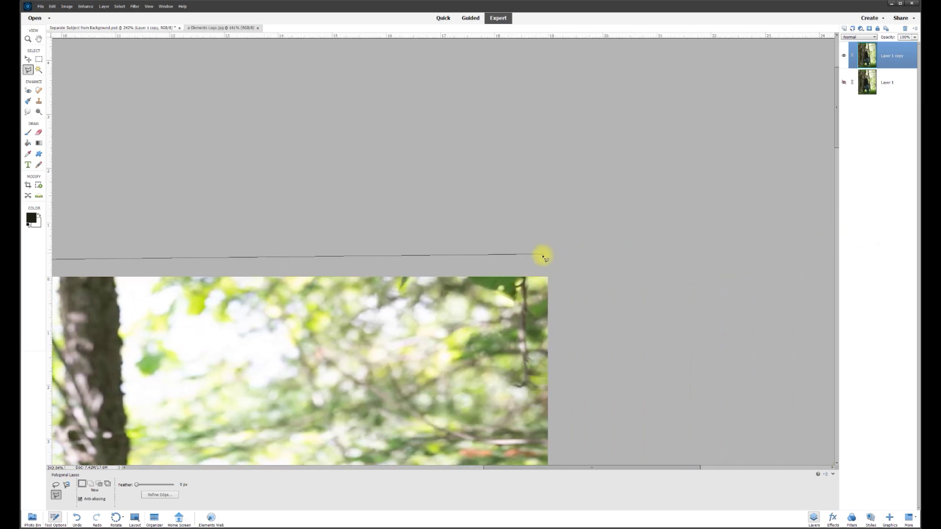
left_click(568, 262)
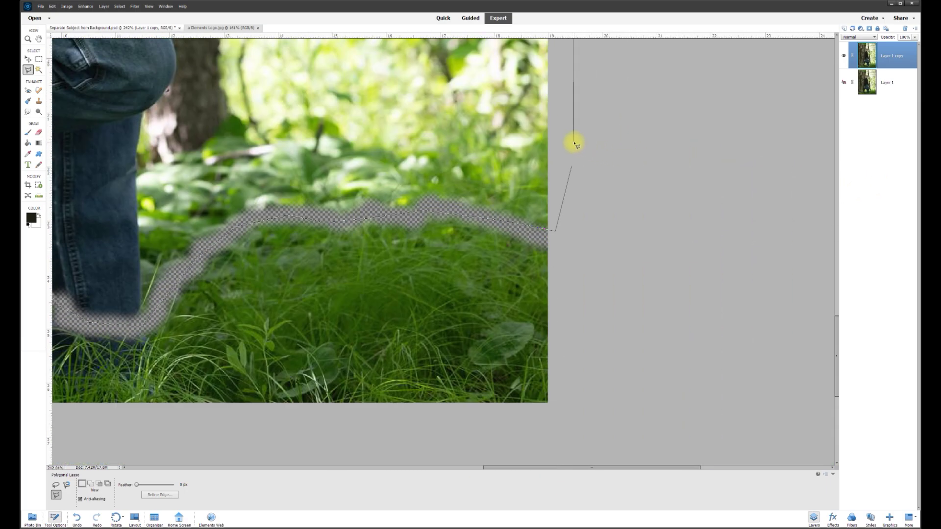
scroll(213, 240, "down", 5)
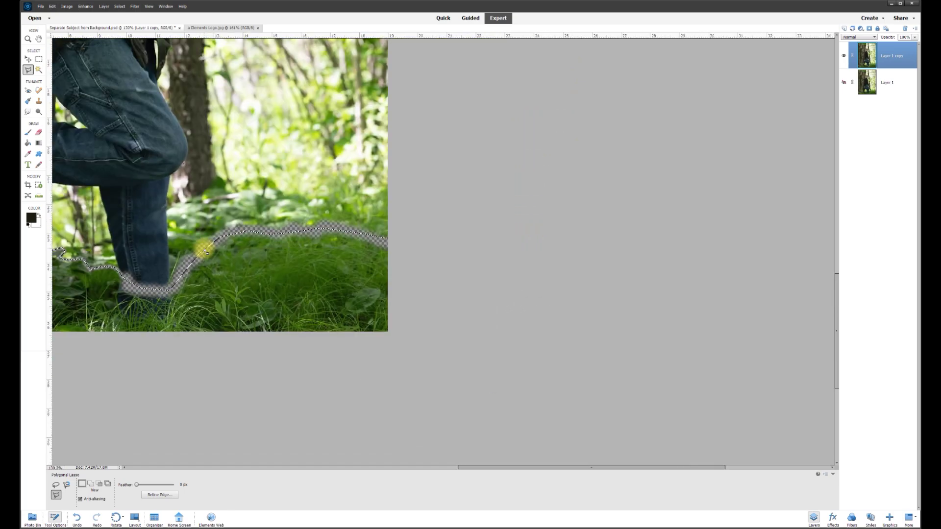
scroll(205, 250, "down", 6)
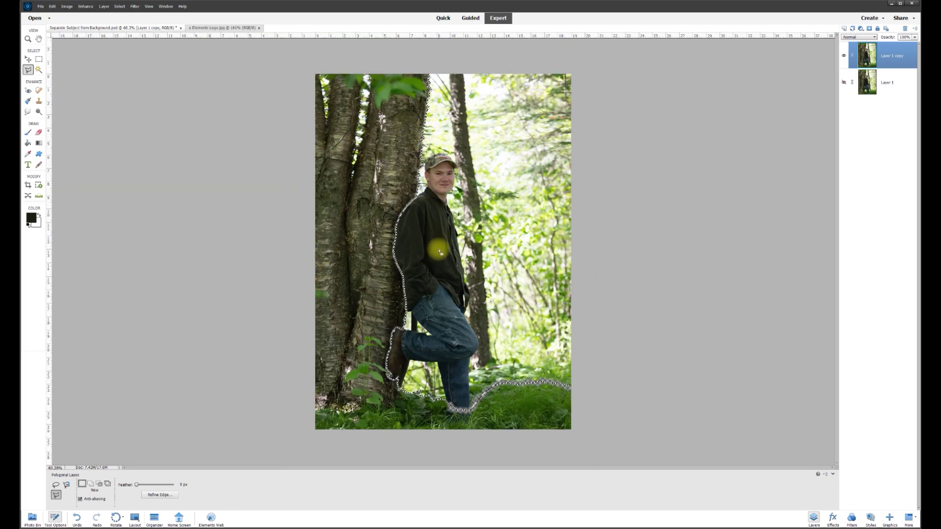
key("Delete")
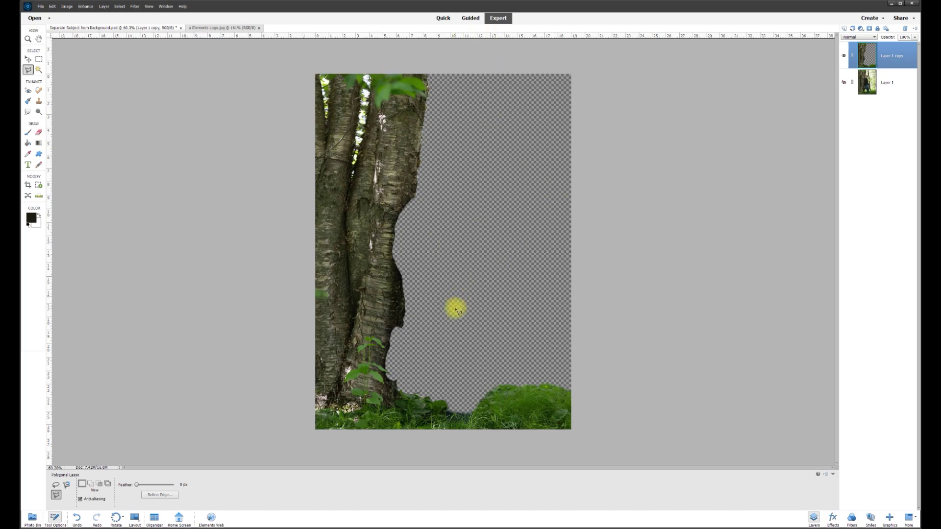
- Hide "Layer 1 copy", show the original Layer 1, and make it the active layer
left_click(843, 56)
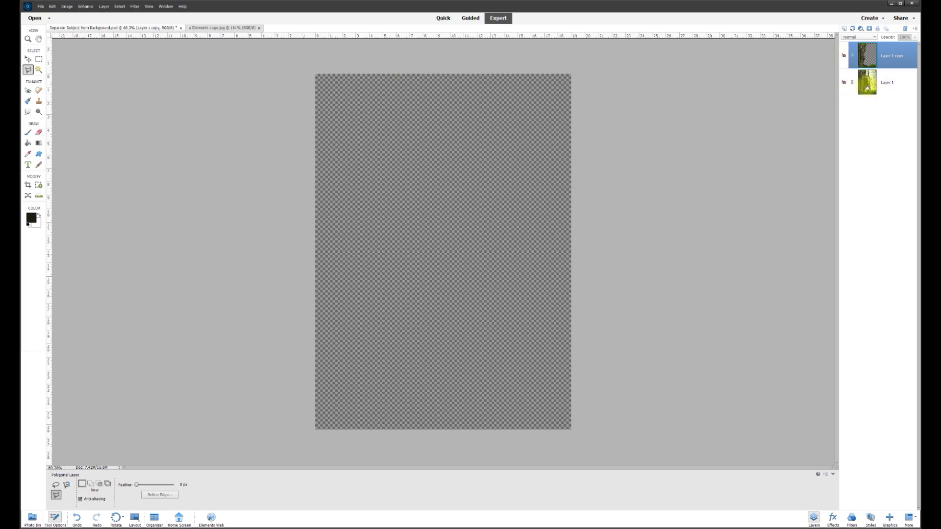
left_click(844, 84)
left_click(891, 84)
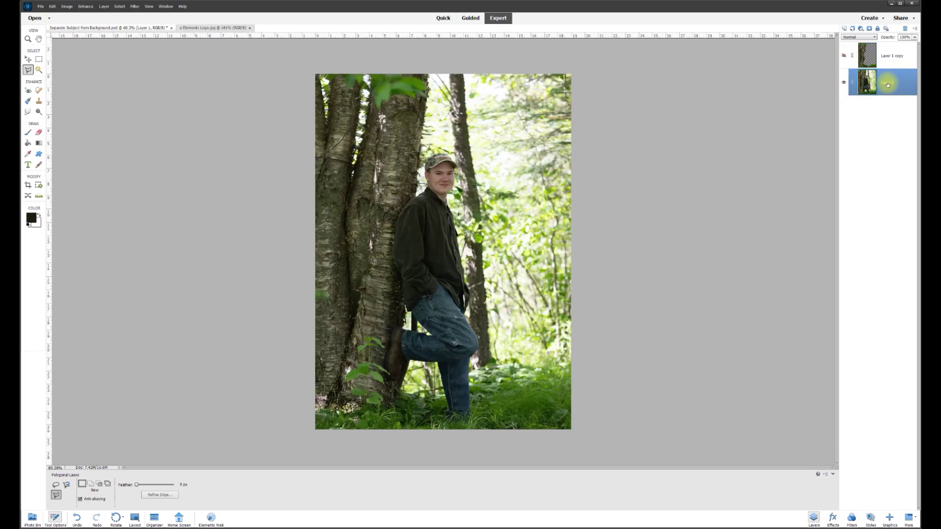
- Duplicate Layer 1 as "Layer 1 copy 2" and hide the original Layer 1
right_click(887, 84)
left_click(898, 108)
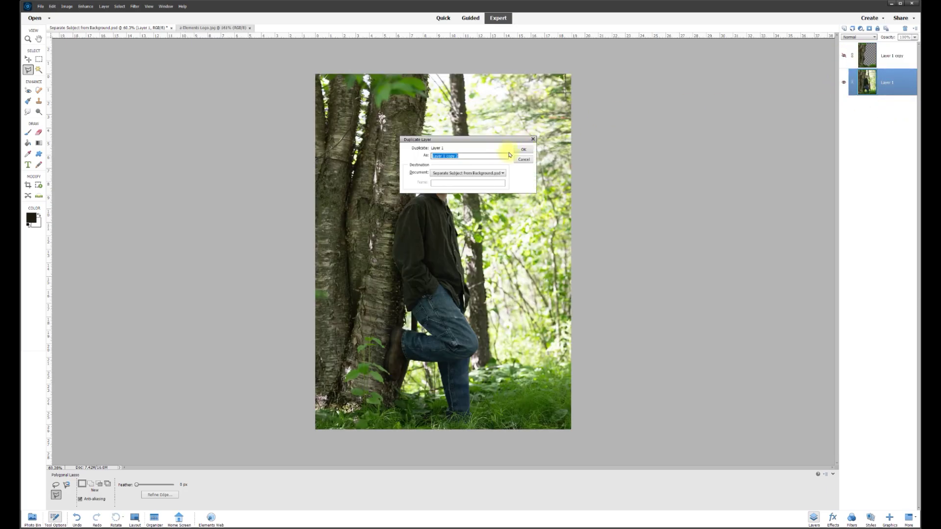
left_click(523, 150)
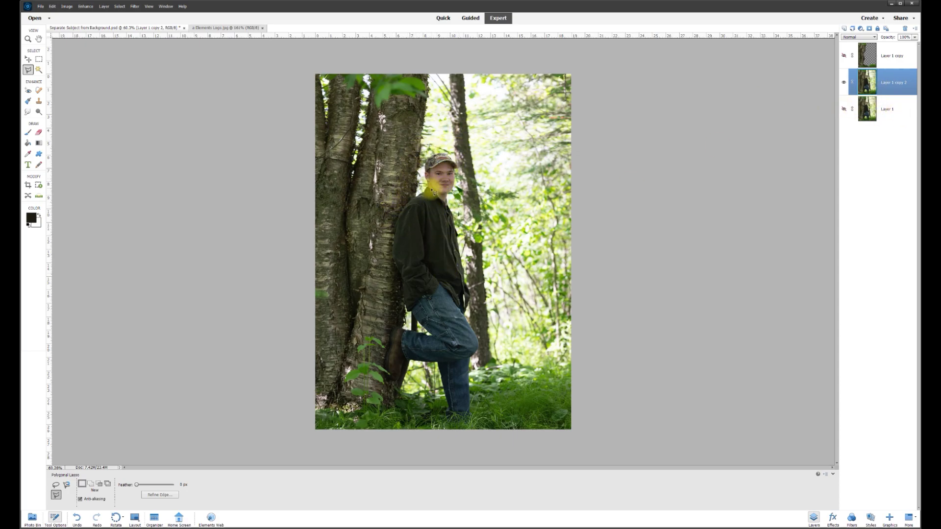
- Erase a thin strip along the background edge of the man's shoulder, collar, neck and ear with a 7 px Eraser
scroll(433, 191, "up", 3)
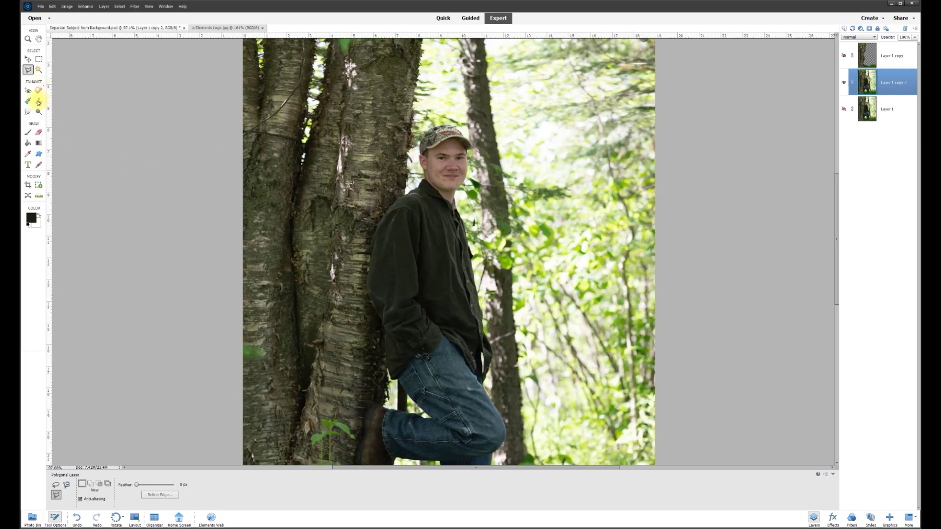
left_click(39, 131)
scroll(478, 142, "up", 3)
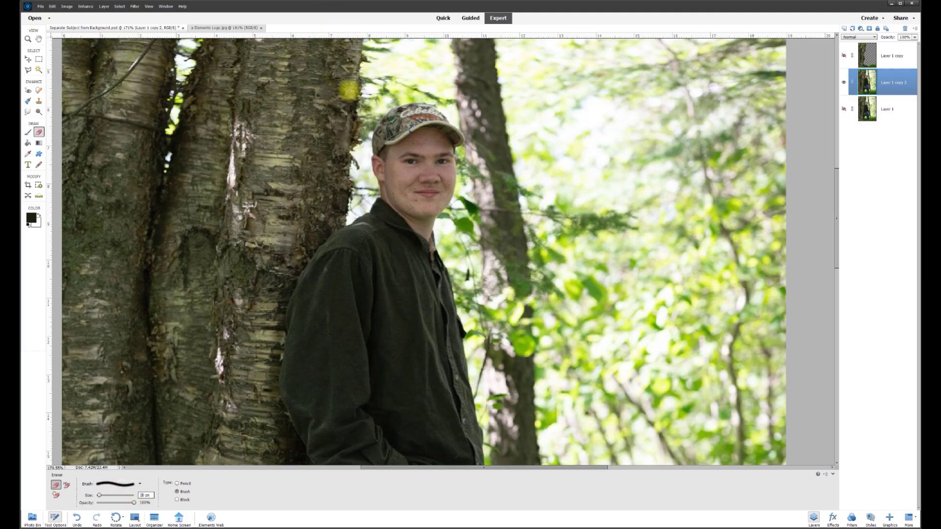
left_click(28, 59)
scroll(322, 143, "up", 3)
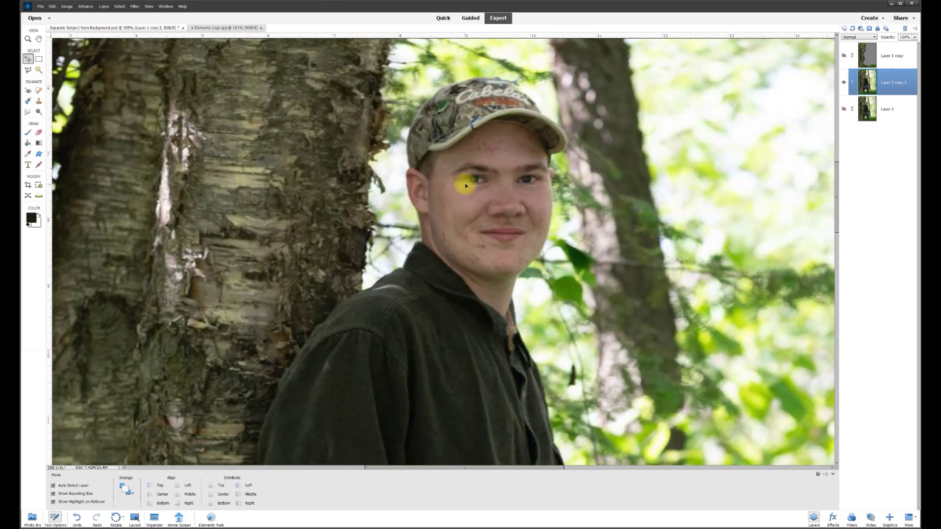
scroll(466, 185, "up", 3)
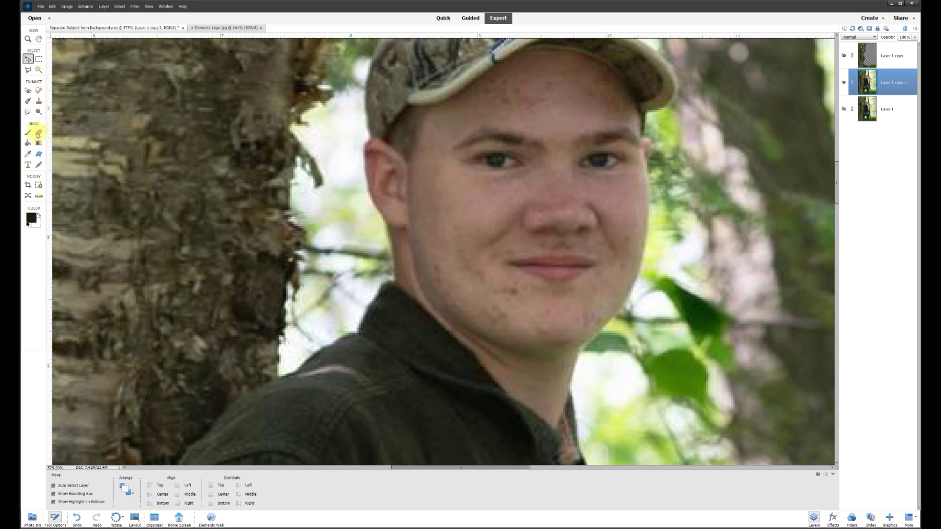
left_click(39, 132)
left_click_drag(267, 374, 292, 366)
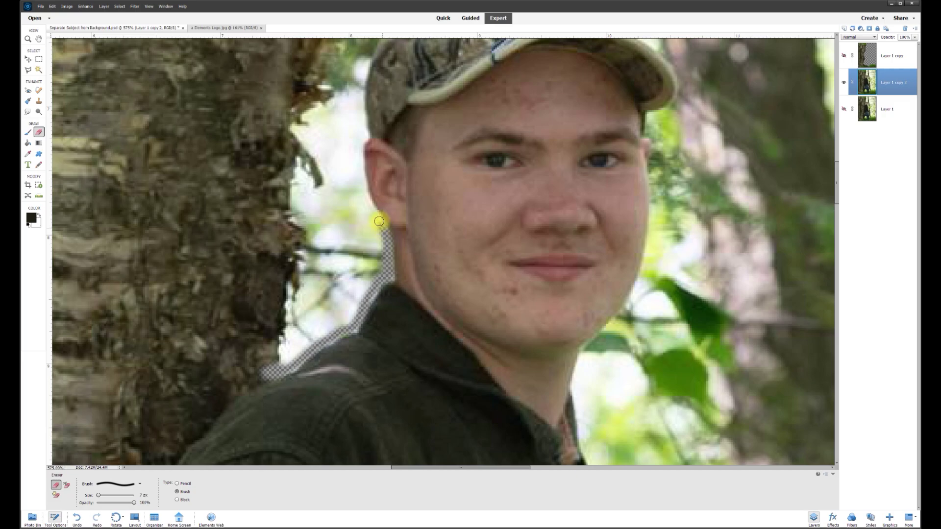
left_click_drag(374, 214, 361, 130)
- Reduce the Eraser to 5 px and continue the strip around his face, shirt, legs and boot, back up the sleeve to the shoulder
scroll(360, 130, "up", 3)
key("bracketleft")
key("bracketleft")
mouse_move(211, 399)
left_mouse_down()
mouse_move(304, 182)
mouse_move(535, 137)
mouse_move(725, 339)
left_mouse_up()
left_click_drag(725, 339, 535, 140)
mouse_move(535, 139)
left_mouse_down()
mouse_move(481, 208)
mouse_move(485, 410)
mouse_move(507, 64)
left_mouse_up()
left_click_drag(507, 64, 372, 285)
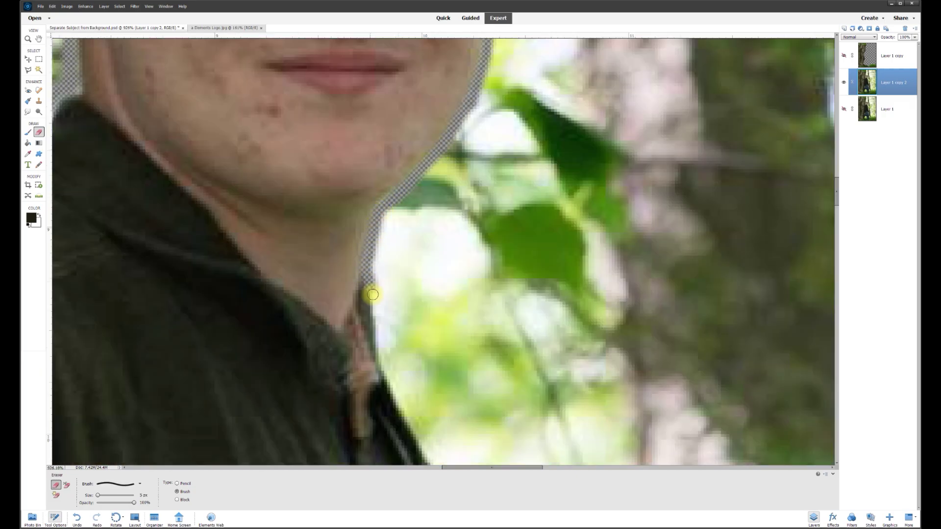
left_click_drag(372, 286, 384, 379)
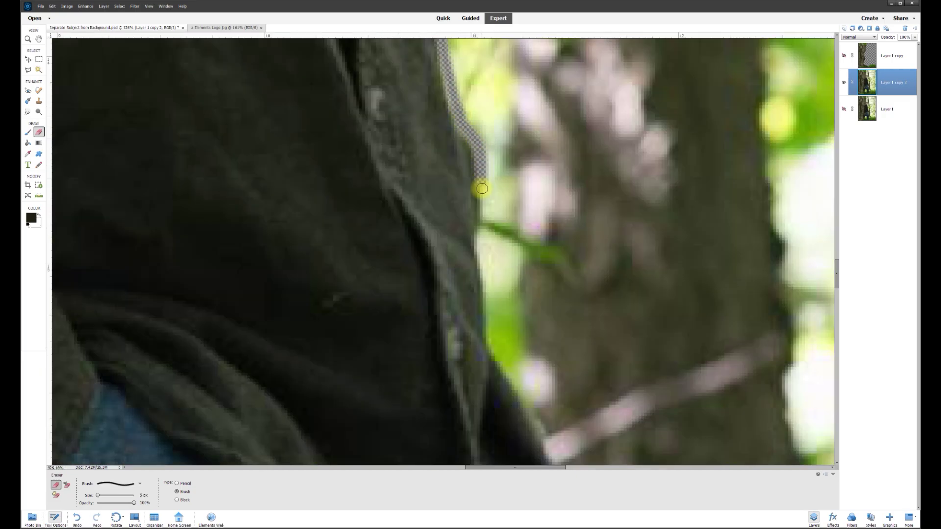
mouse_move(481, 188)
left_mouse_down()
mouse_move(617, 278)
mouse_move(637, 424)
mouse_move(509, 263)
mouse_move(491, 383)
mouse_move(297, 307)
mouse_move(263, 395)
mouse_move(554, 326)
mouse_move(711, 373)
mouse_move(706, 330)
mouse_move(593, 214)
mouse_move(524, 119)
mouse_move(268, 218)
mouse_move(250, 161)
mouse_move(280, 392)
mouse_move(320, 301)
mouse_move(445, 158)
left_mouse_up()
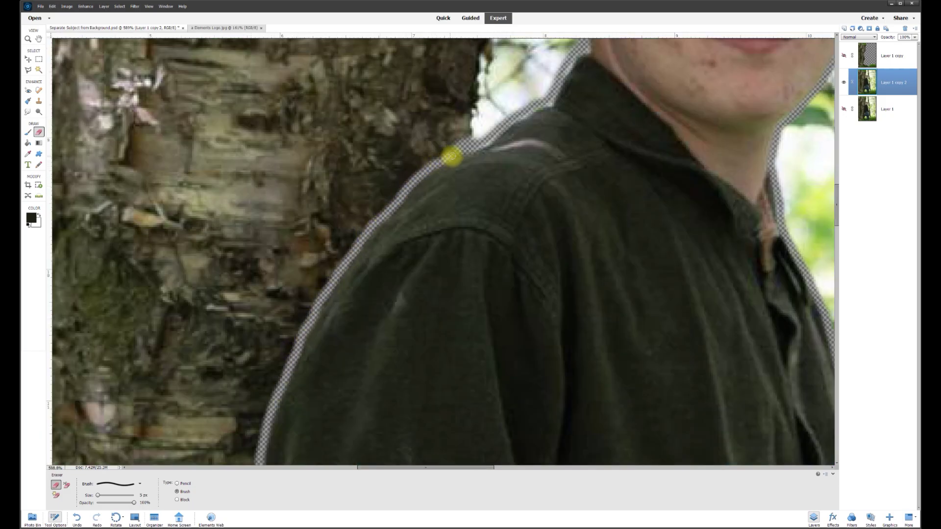
- Start a Polygonal Lasso outline inside the erased strip at the man's shoulder and trace it up the collar and neck to his ear
scroll(510, 183, "up", 2)
scroll(509, 184, "up", 2)
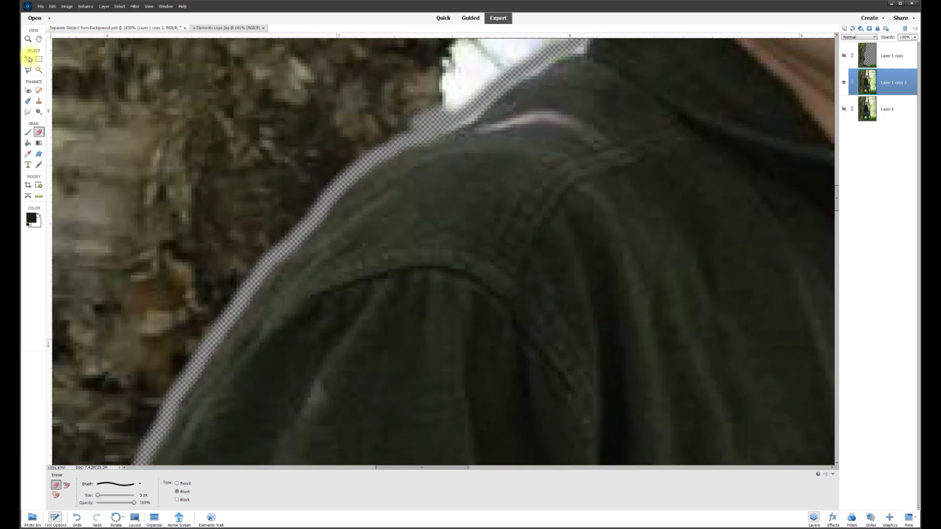
left_click(28, 71)
scroll(551, 231, "up", 2)
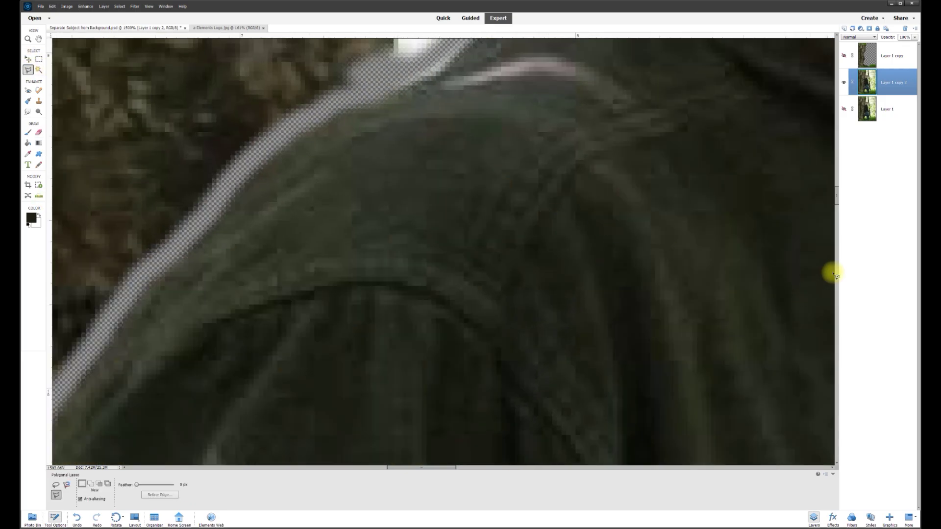
scroll(839, 202, "up", 5)
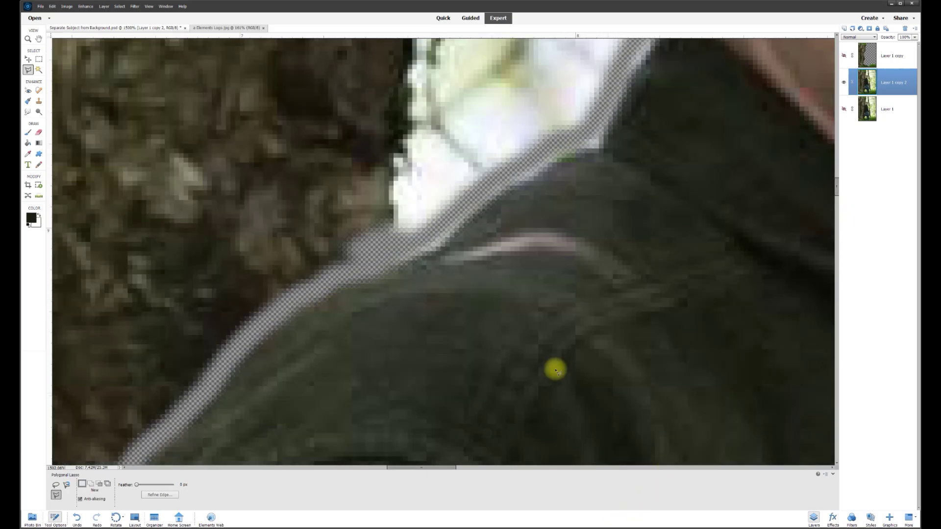
left_click(340, 276)
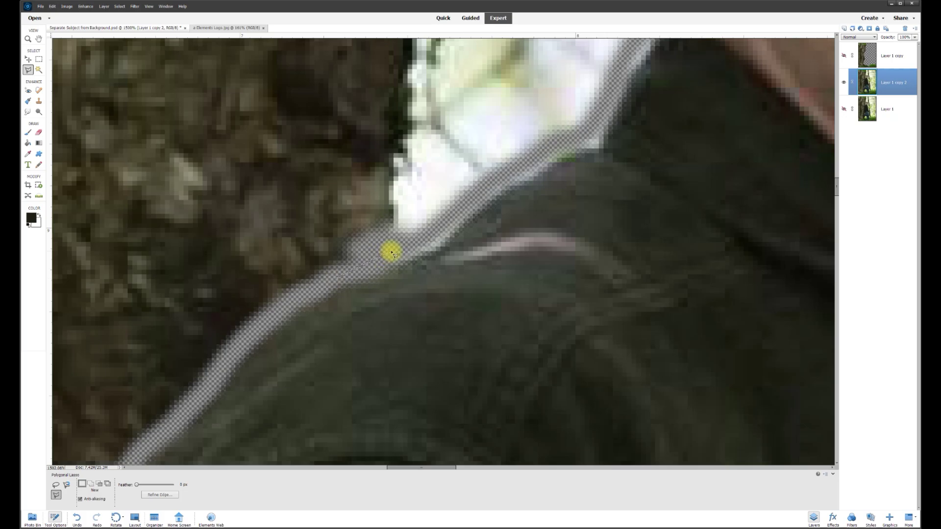
left_click(583, 138)
left_click(621, 71)
scroll(621, 71, "up", 5)
left_click(650, 246)
left_click(676, 208)
left_click(672, 107)
scroll(649, 67, "up", 5)
left_click(624, 255)
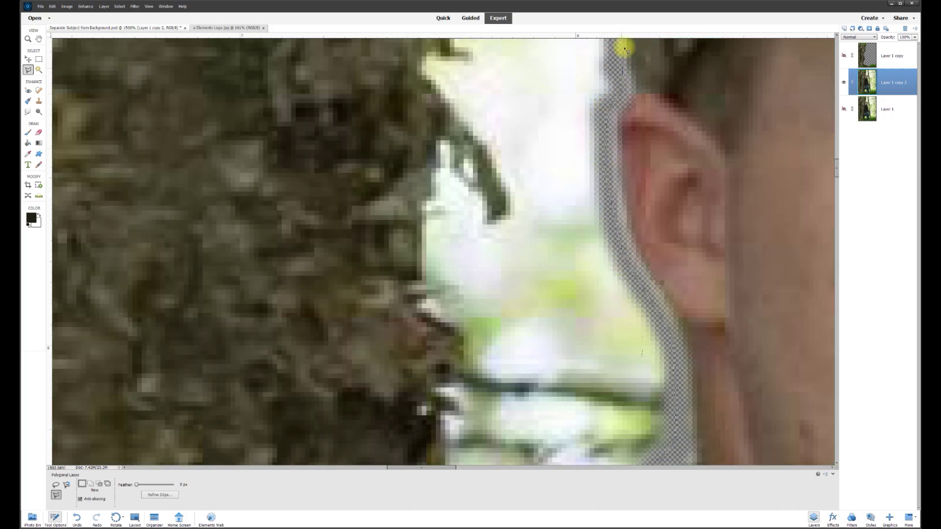
- Continue the lasso outline through the erased strip around the cap and down the far side of the man's face and neck
scroll(621, 90, "up", 6)
left_click(627, 102)
scroll(709, 40, "up", 5)
scroll(709, 40, "right", 9)
left_click(396, 161)
scroll(705, 128, "down", 5)
scroll(705, 128, "right", 8)
scroll(508, 304, "down", 6)
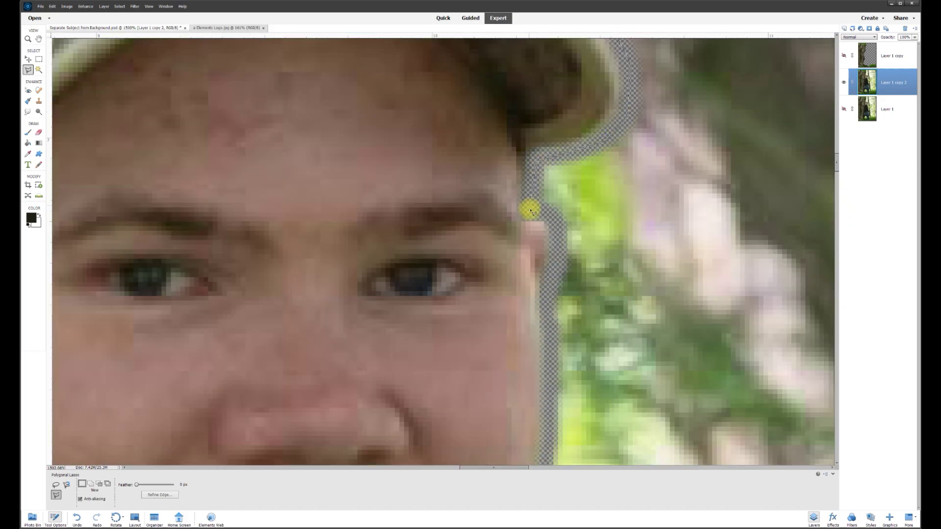
scroll(529, 205, "down", 5)
scroll(541, 101, "down", 5)
left_click(361, 209)
left_click(363, 392)
- Extend the lasso outline down the shirt front and leg, and across the grass beneath the standing foot
scroll(363, 392, "down", 10)
left_click(406, 296)
scroll(441, 343, "down", 15)
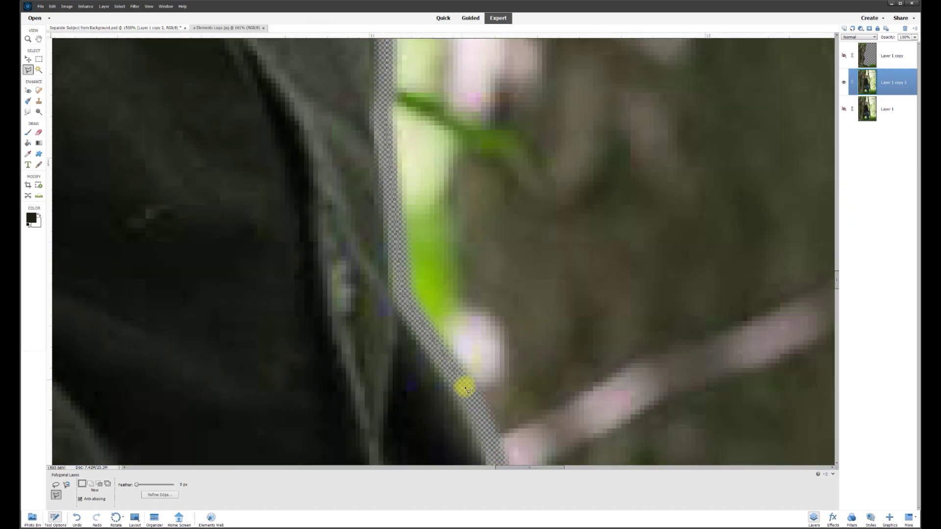
left_click(462, 380)
scroll(462, 380, "down", 15)
left_click(407, 279)
scroll(503, 392, "down", 15)
left_click(732, 203)
scroll(731, 202, "down", 10)
left_click(563, 386)
scroll(563, 386, "down", 15)
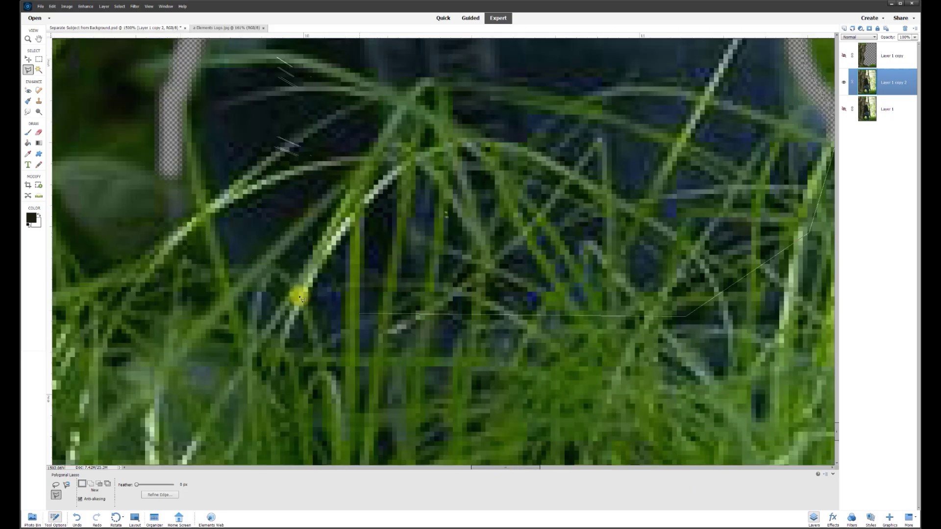
- Trace the lasso outline back up the leg, around the raised boot and along the sleeve, closing the selection at the shoulder
scroll(357, 314, "up", 8)
left_click(201, 152)
scroll(202, 151, "up", 10)
scroll(388, 192, "left", 8)
left_click(487, 104)
scroll(487, 104, "up", 8)
left_click(538, 189)
scroll(547, 196, "right", 8)
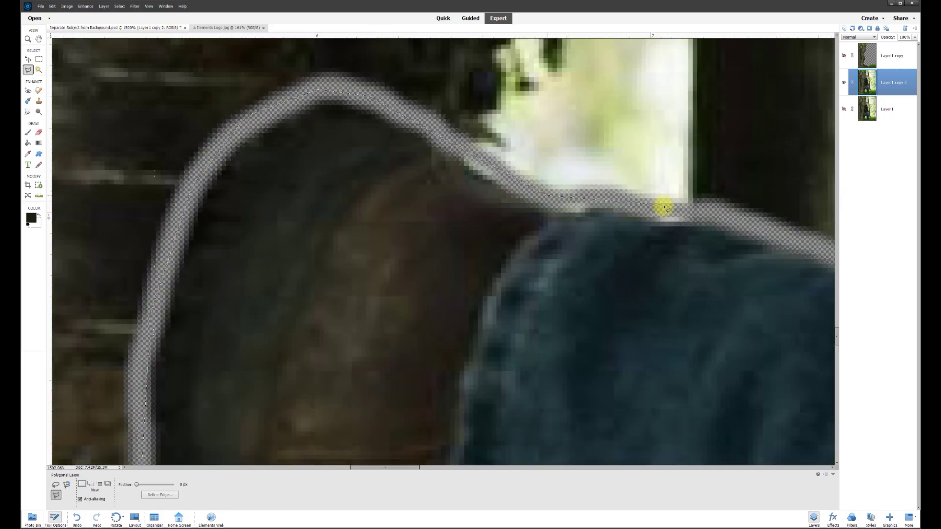
left_click(548, 196)
scroll(548, 196, "right", 10)
left_click(637, 347)
scroll(636, 346, "up", 15)
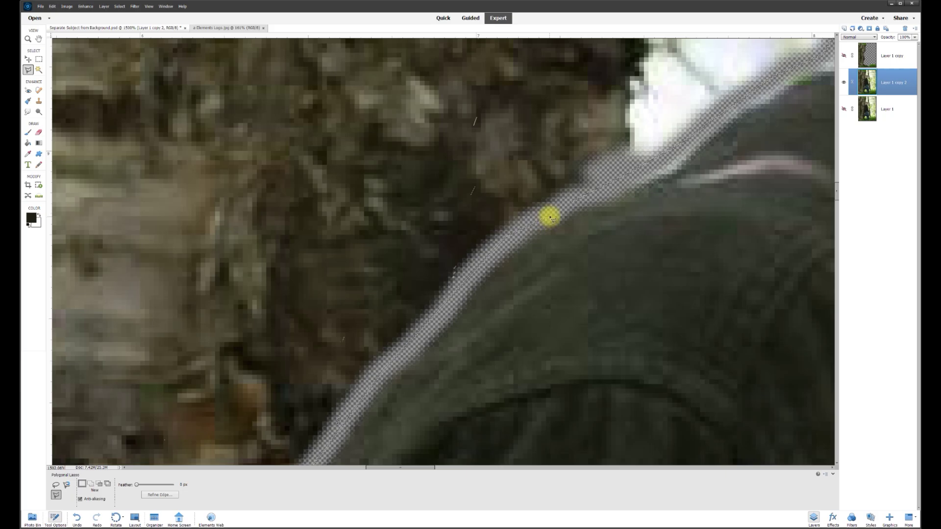
scroll(551, 216, "down", 5)
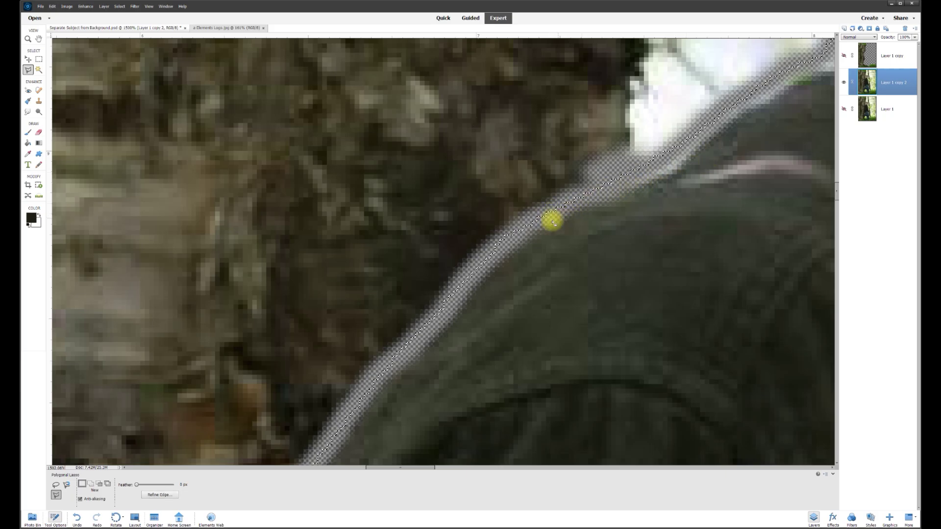
- Invert the selection, delete everything around the man on "Layer 1 copy 2", and deselect
scroll(480, 303, "down", 12)
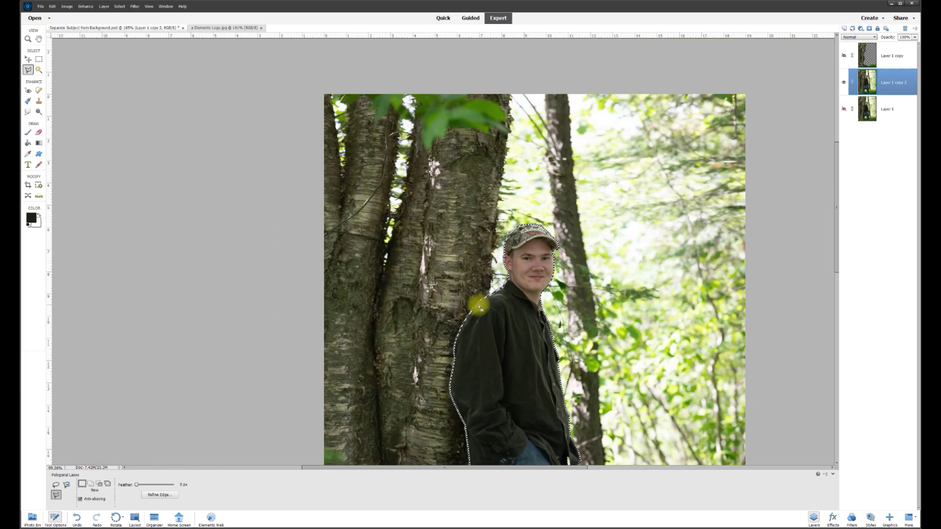
scroll(399, 238, "up", 6)
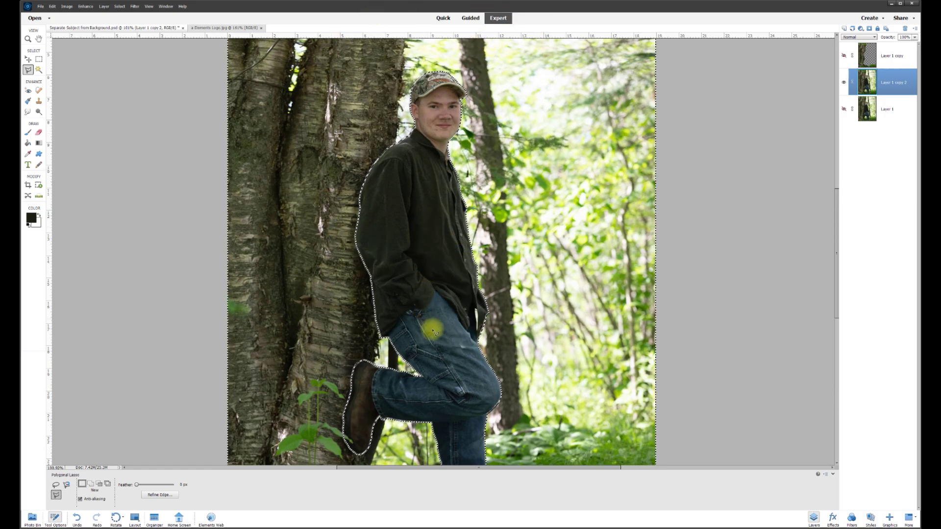
key("Delete")
key("ctrl+d")
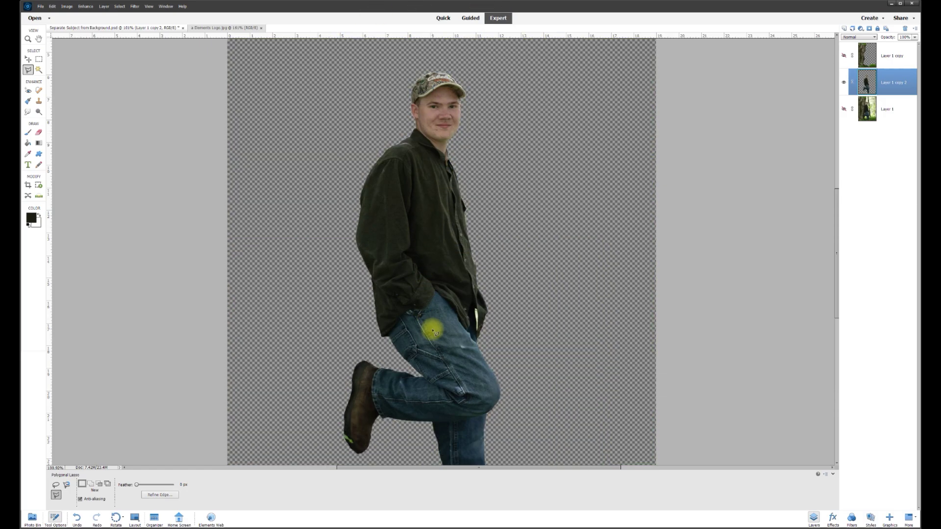
- Examine the cutout's edges around the shoulder, neck, cap, boot and feet for leftover background
scroll(462, 98, "up", 10)
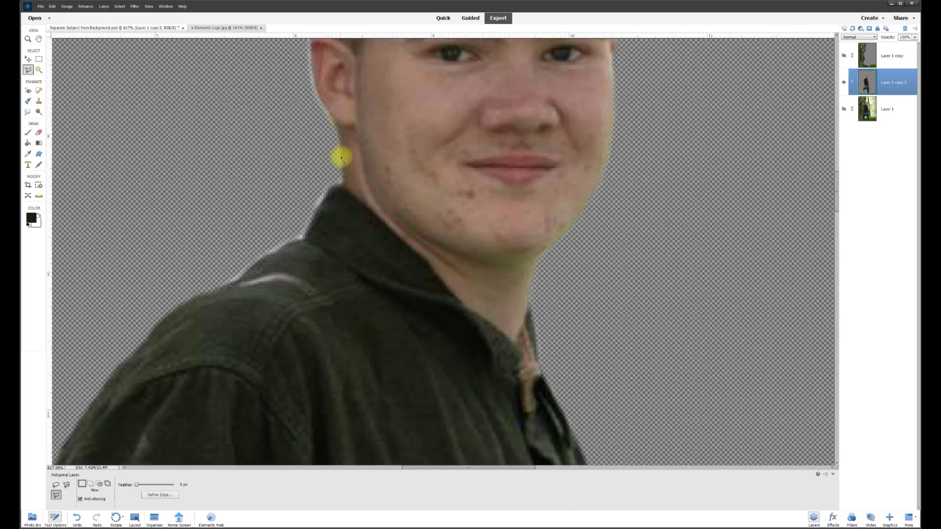
left_click_drag(833, 191, 833, 147)
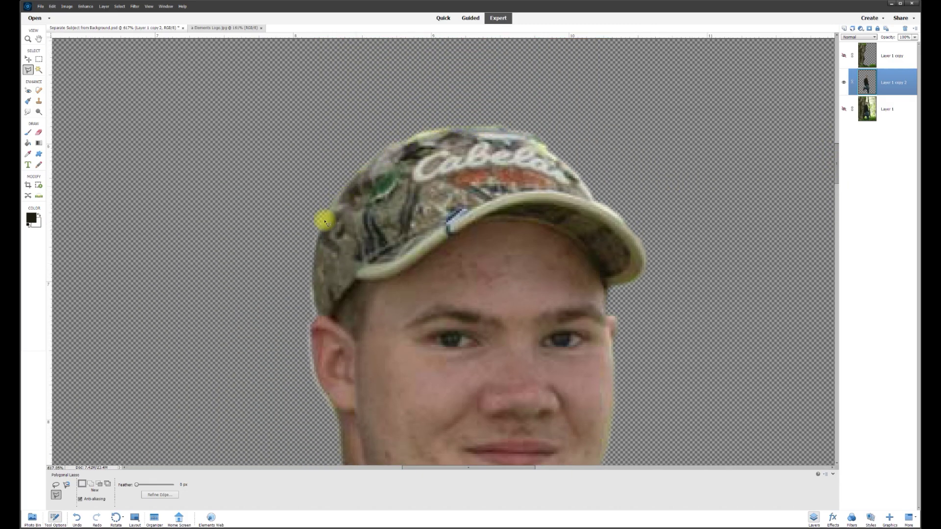
scroll(559, 302, "down", 3)
scroll(559, 303, "down", 10)
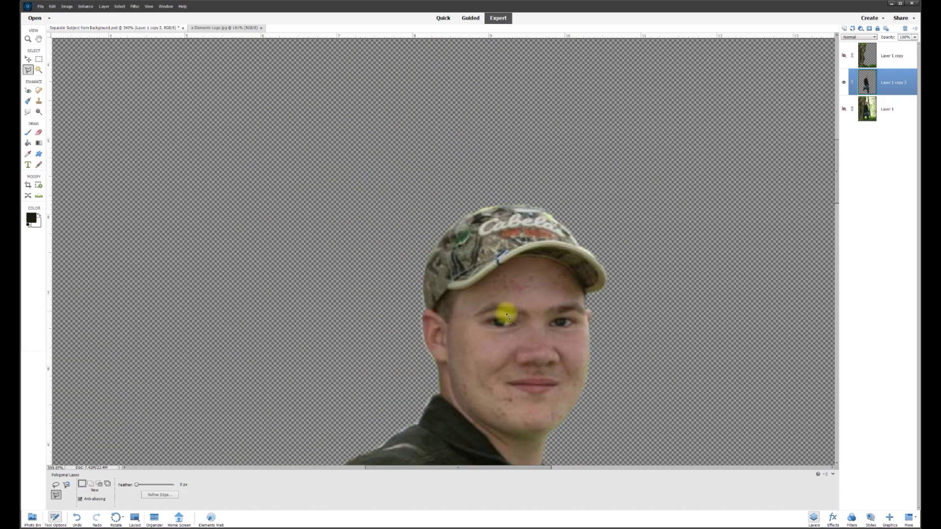
scroll(508, 309, "up", 5)
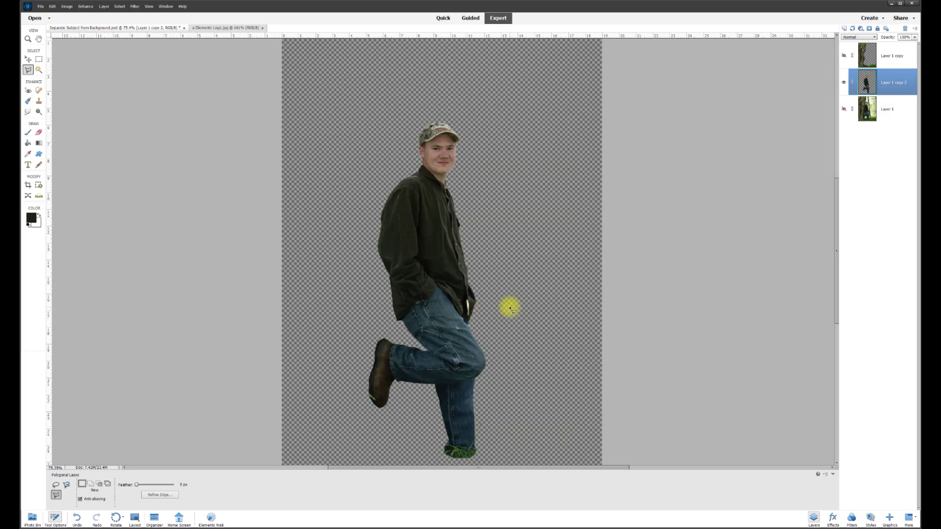
scroll(473, 308, "down", 3)
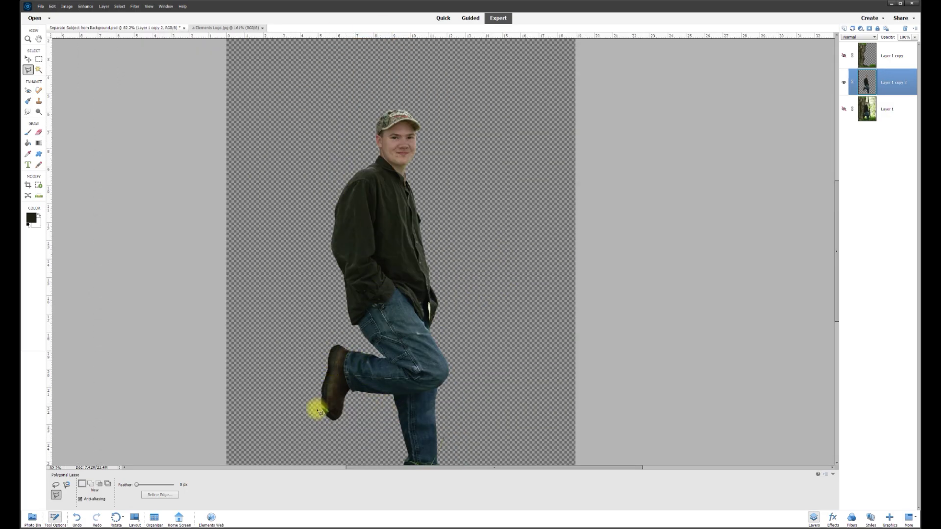
scroll(384, 348, "down", 2)
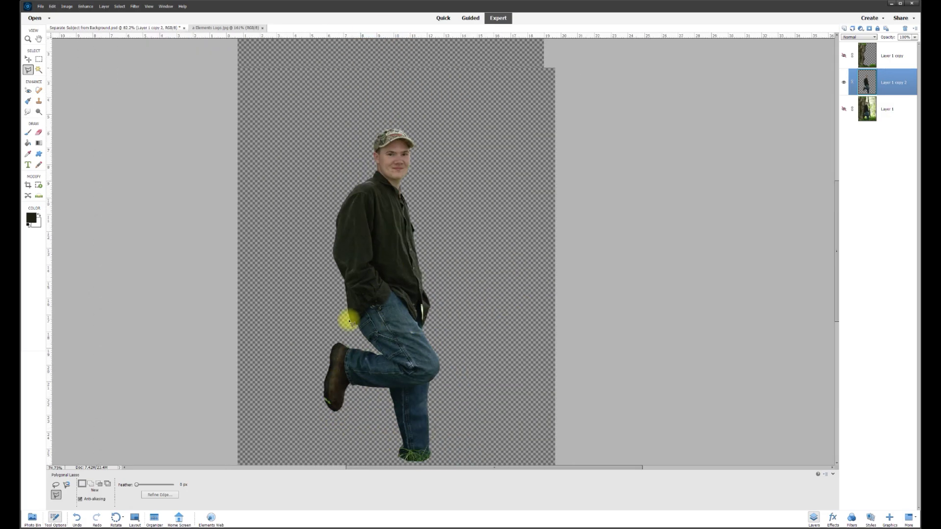
- Show all layers, then set the brightness of the man on "Layer 1 copy 2" to about 35 and contrast to -17
left_click(844, 110)
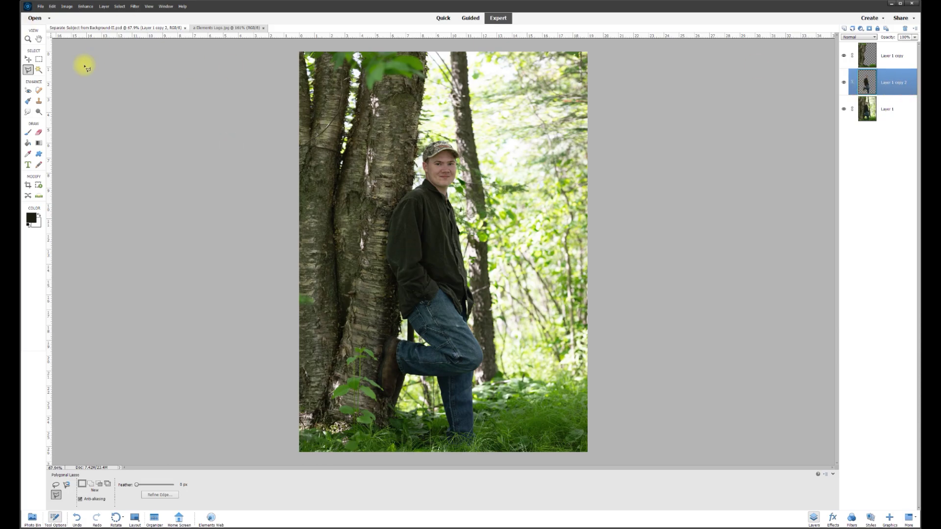
left_click(86, 7)
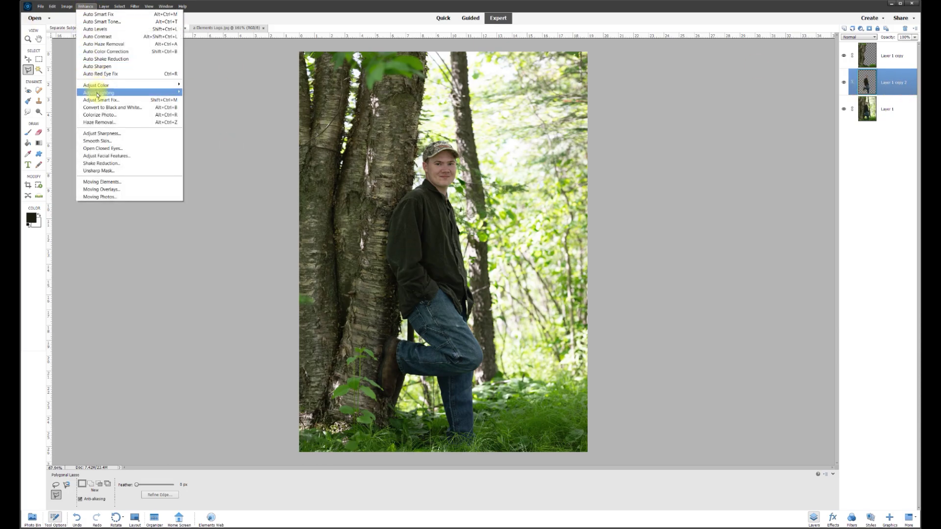
left_click(194, 101)
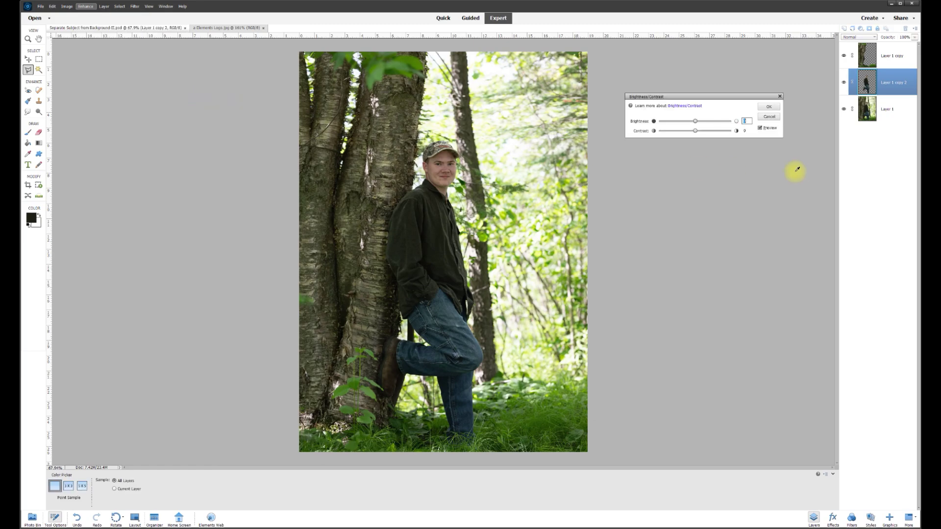
mouse_move(680, 134)
left_mouse_down()
mouse_move(726, 140)
mouse_move(640, 130)
mouse_move(743, 130)
mouse_move(677, 133)
mouse_move(662, 123)
mouse_move(741, 121)
mouse_move(693, 123)
left_mouse_up()
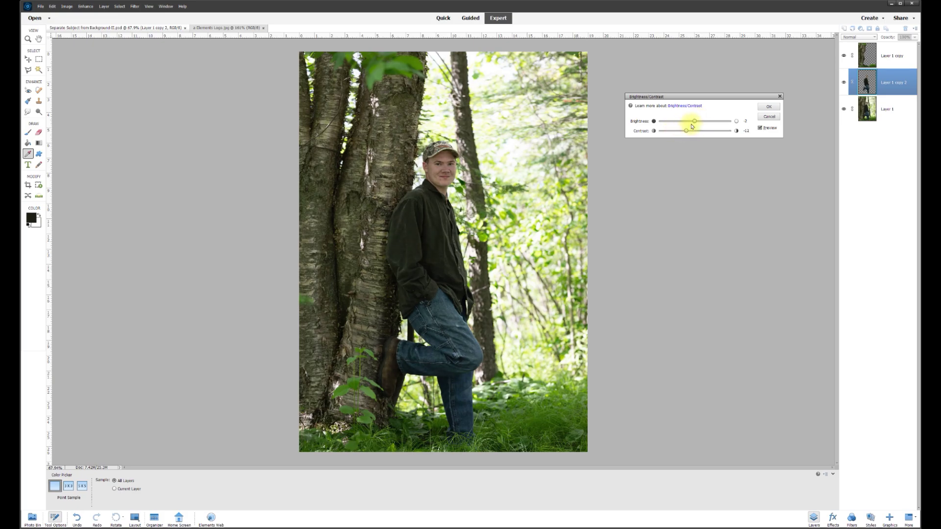
left_click_drag(699, 123, 703, 121)
- Compare the man with and without the Brightness/Contrast preview, then apply the adjustment
left_click(759, 128)
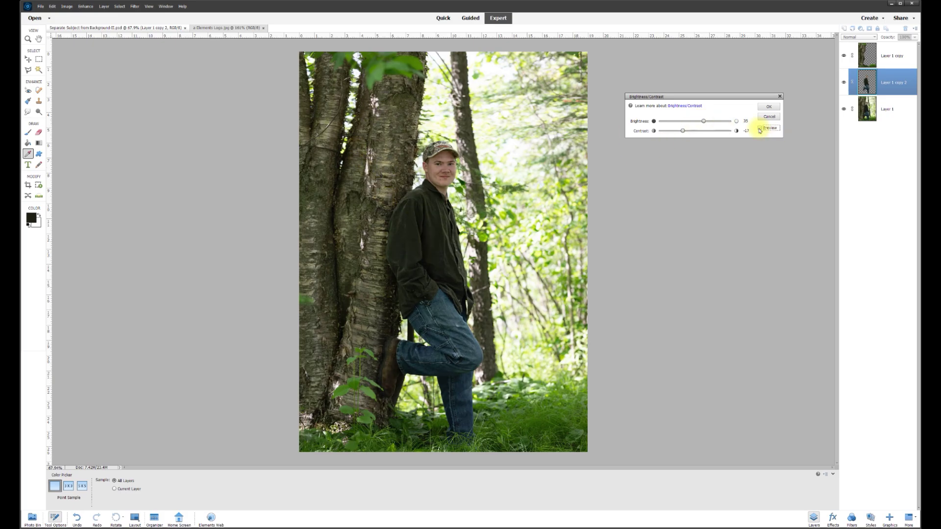
left_click(759, 129)
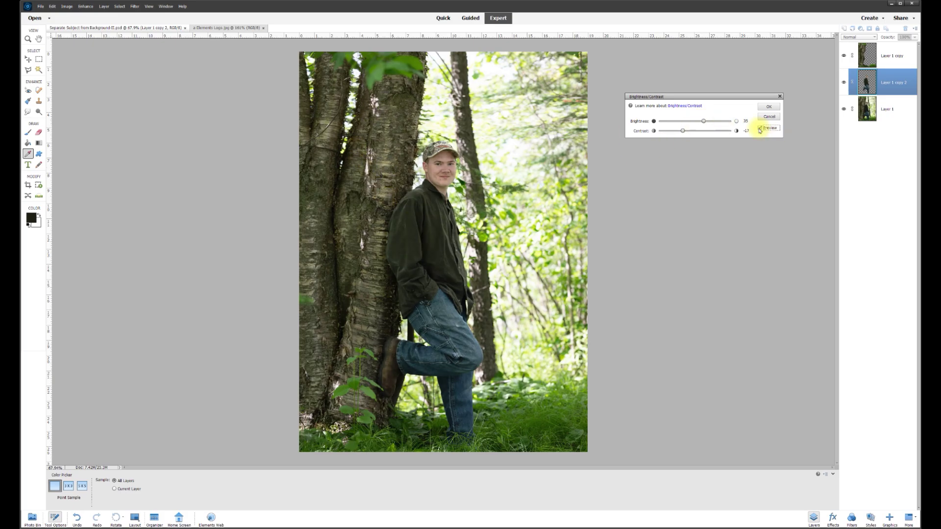
left_click(759, 129)
left_click(760, 129)
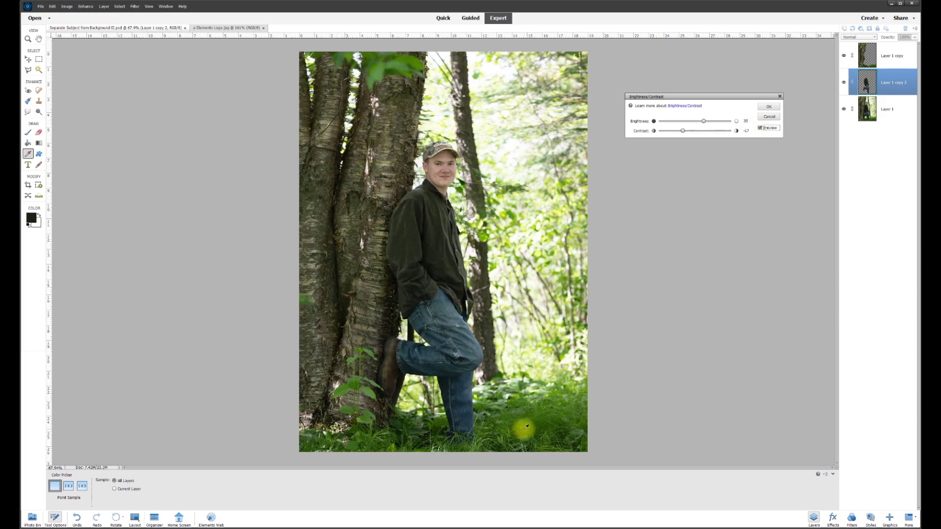
left_click(768, 106)
- Apply a slight negative hue shift to the foreground tree on "Layer 1 copy" with Hue/Saturation
left_click(873, 59)
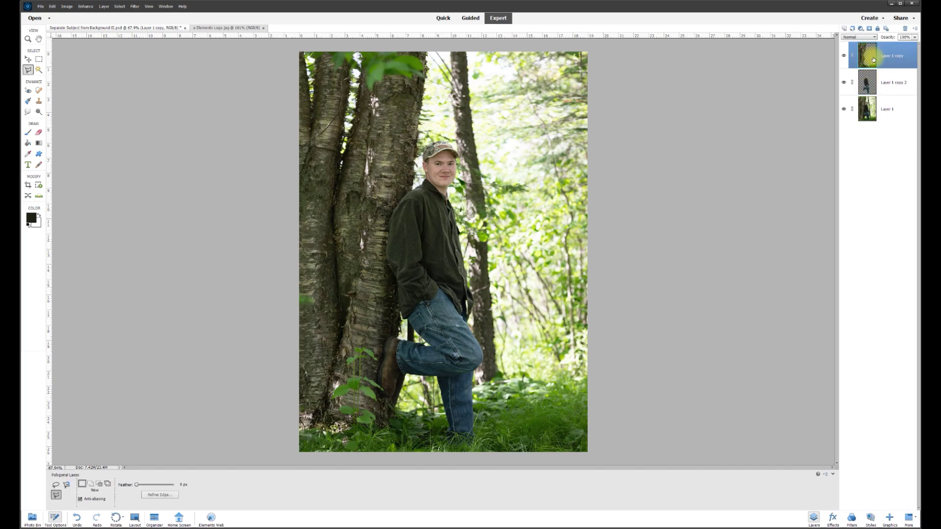
left_click(84, 7)
mouse_move(96, 93)
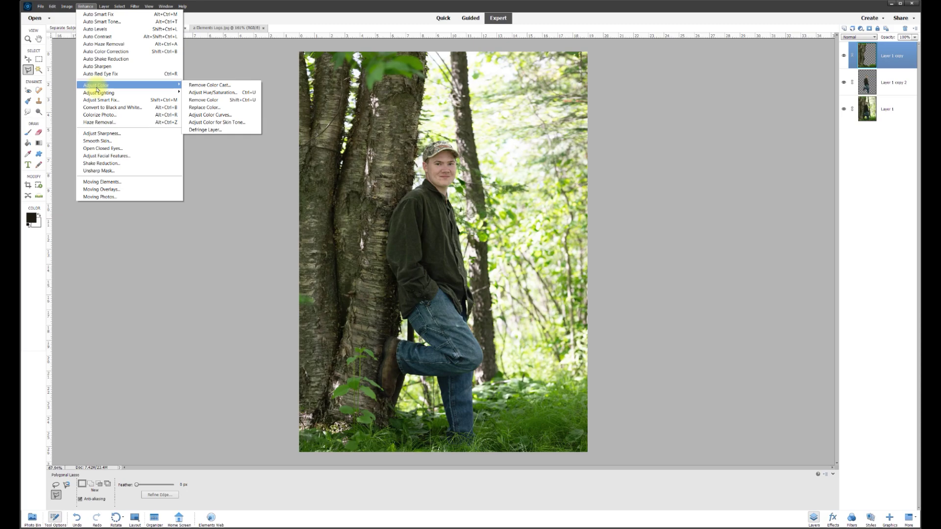
left_click(200, 92)
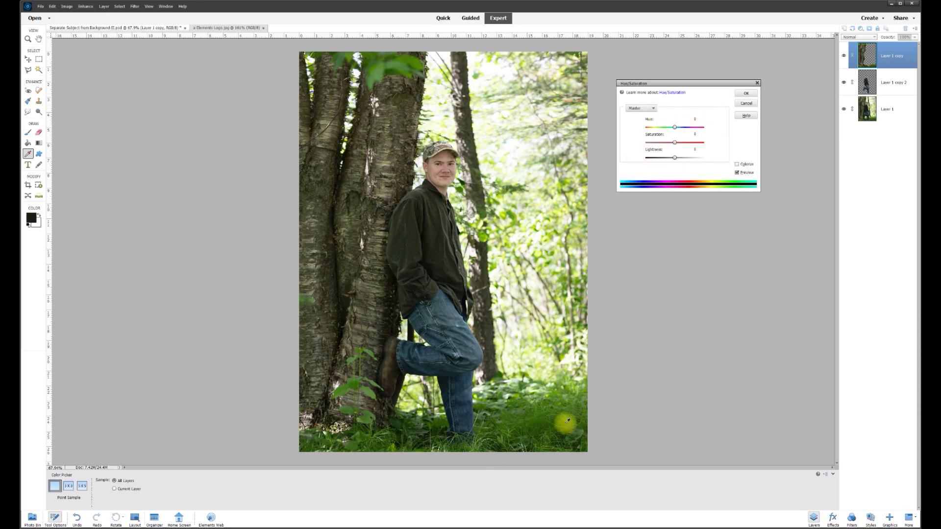
mouse_move(675, 129)
left_mouse_down()
mouse_move(661, 128)
mouse_move(685, 129)
mouse_move(663, 127)
mouse_move(675, 126)
left_mouse_up()
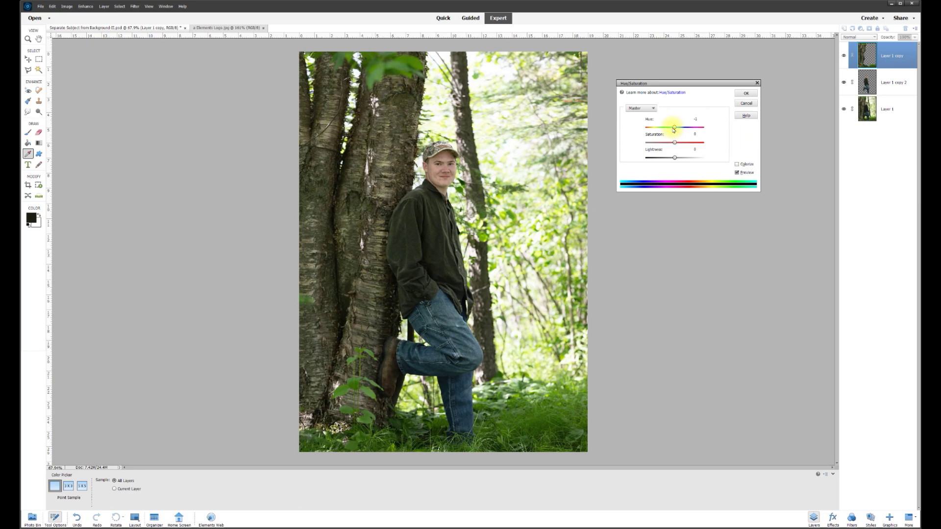
left_click_drag(672, 129, 682, 130)
left_click_drag(674, 128, 673, 128)
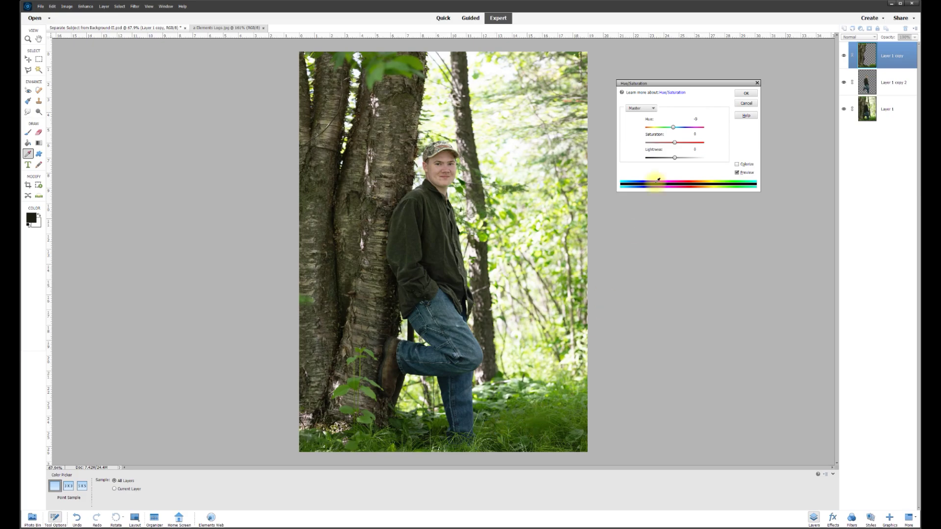
left_click(746, 93)
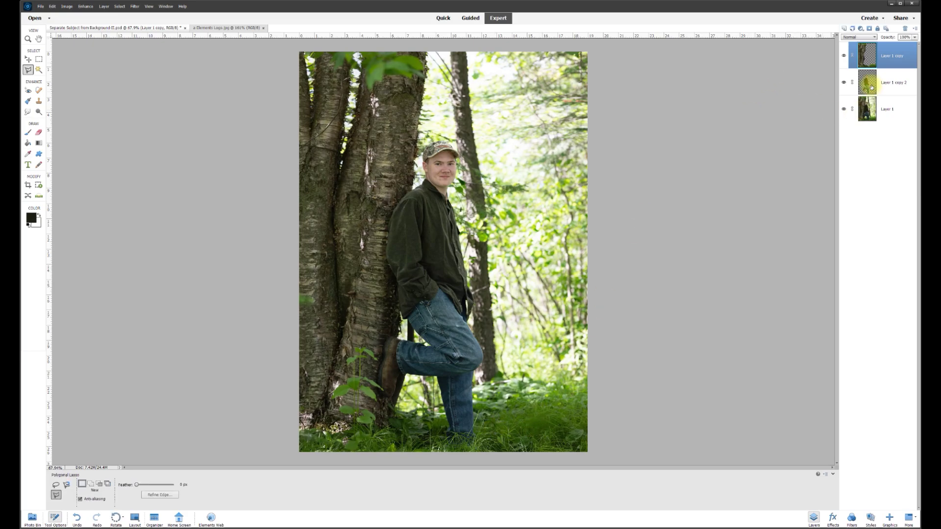
- Select the background "Layer 1" and compare the picture with that layer hidden and shown
left_click(888, 111)
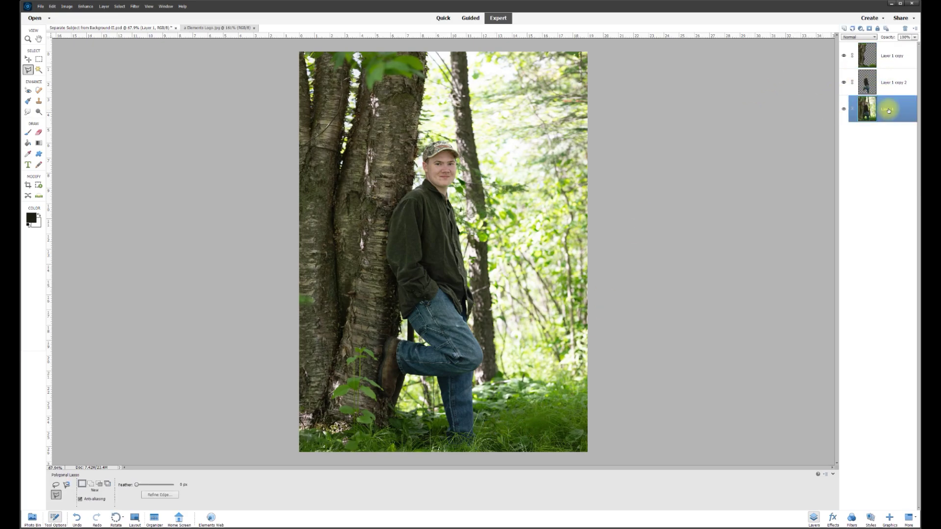
left_click(845, 110)
left_click(845, 110)
left_click(845, 110)
left_click(844, 110)
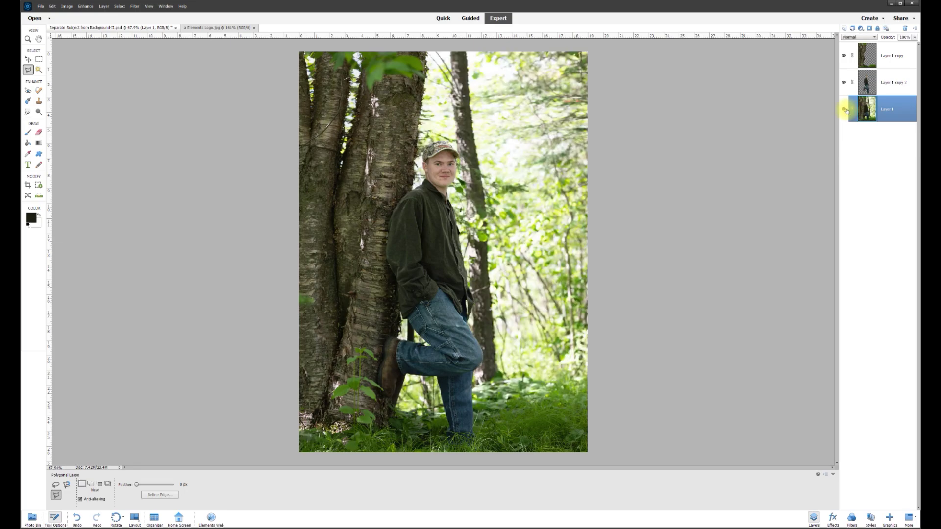
- Apply Hue/Saturation to the background "Layer 1" with hue -12, saturation +1 and lightness -10
left_click(89, 7)
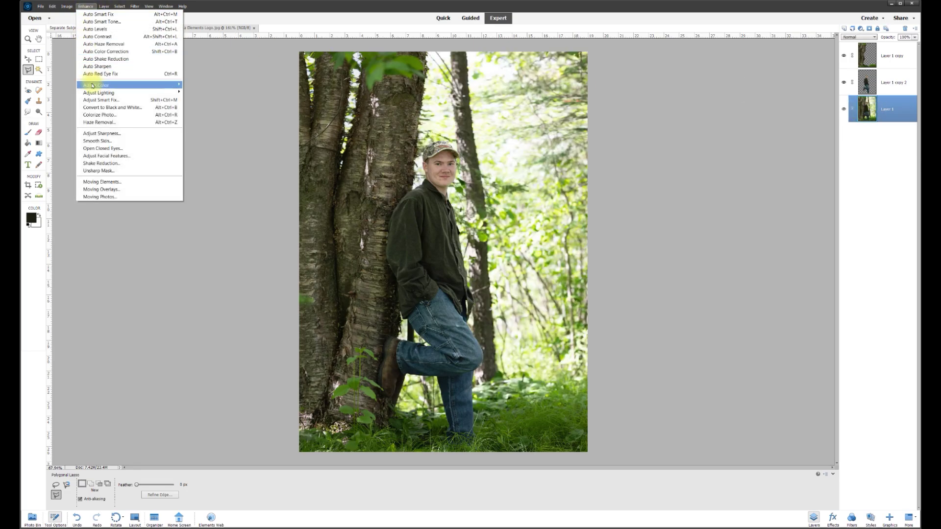
mouse_move(94, 86)
left_click(200, 92)
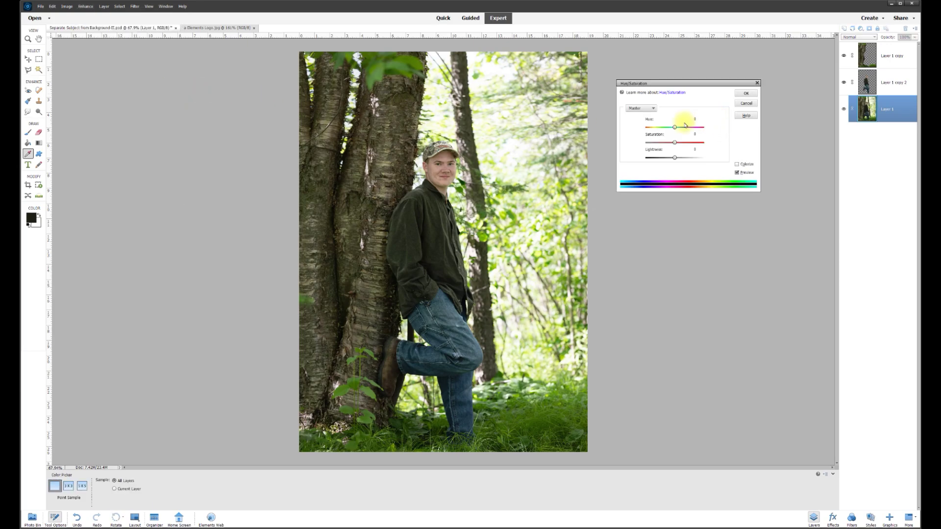
mouse_move(669, 128)
left_mouse_down()
mouse_move(661, 128)
mouse_move(674, 129)
left_mouse_up()
left_click(640, 110)
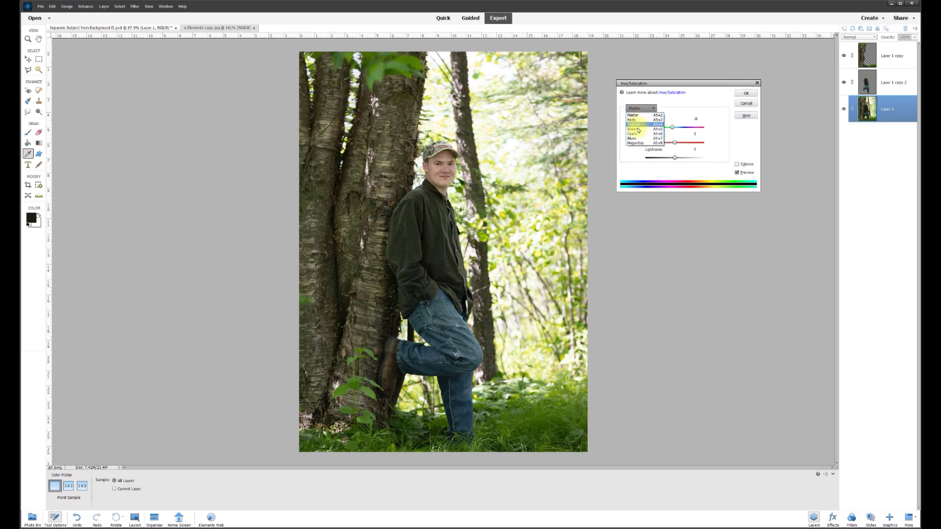
left_click(674, 103)
left_click_drag(671, 127, 674, 127)
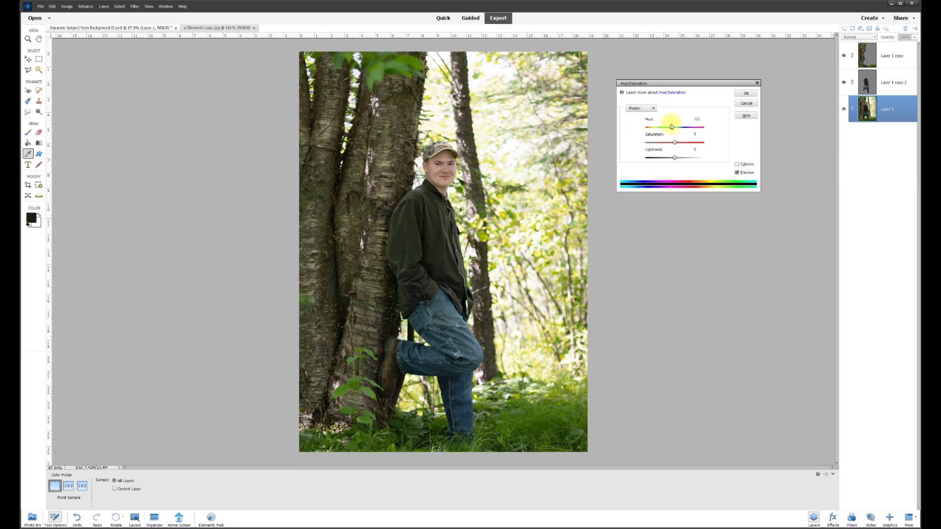
mouse_move(675, 159)
left_mouse_down()
mouse_move(654, 157)
mouse_move(684, 158)
mouse_move(671, 157)
left_mouse_up()
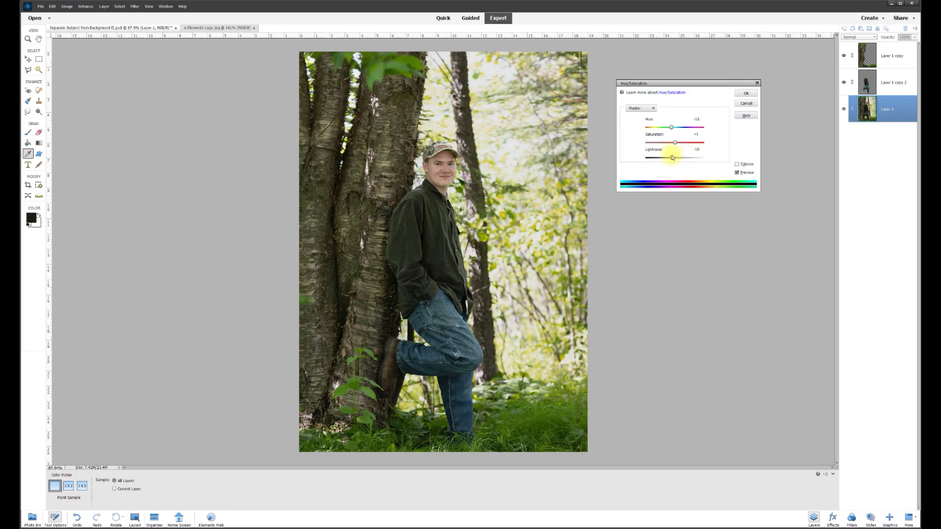
left_click(744, 93)
key("l")
- Open Levels for the background layer and try out the black and white input points, returning them to 0 and 255
left_click(86, 6)
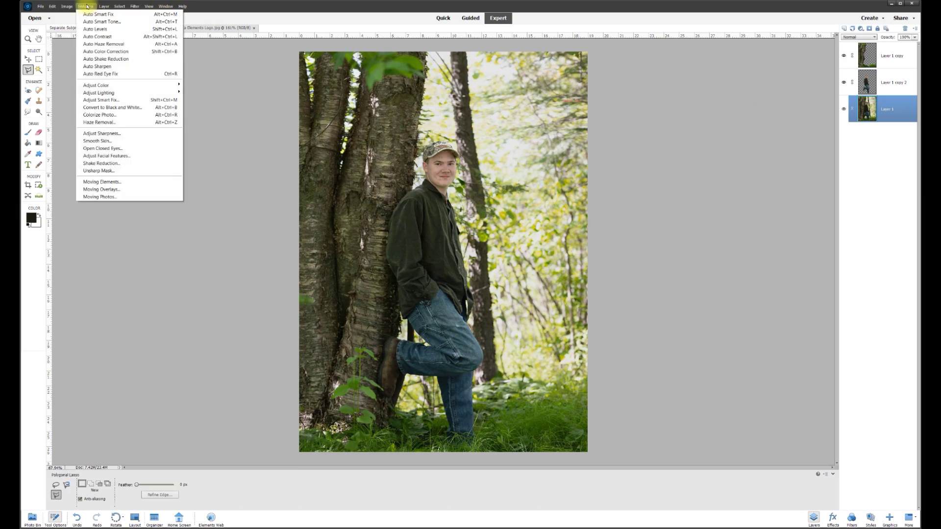
mouse_move(96, 94)
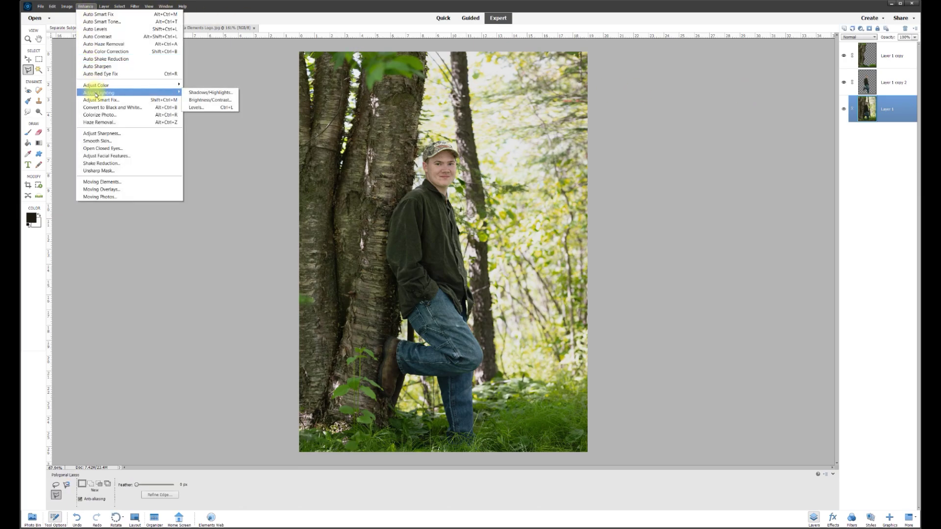
left_click(198, 107)
left_click_drag(631, 79, 648, 130)
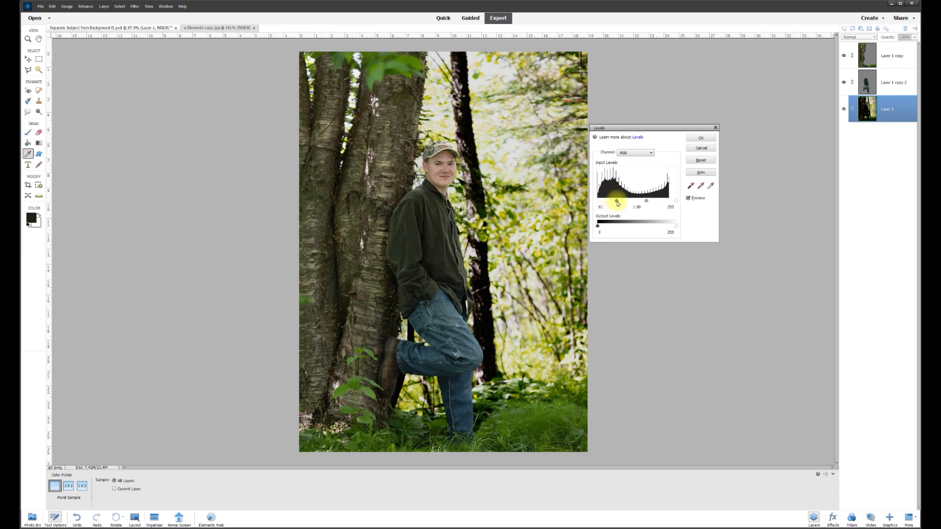
left_click_drag(623, 202, 597, 202)
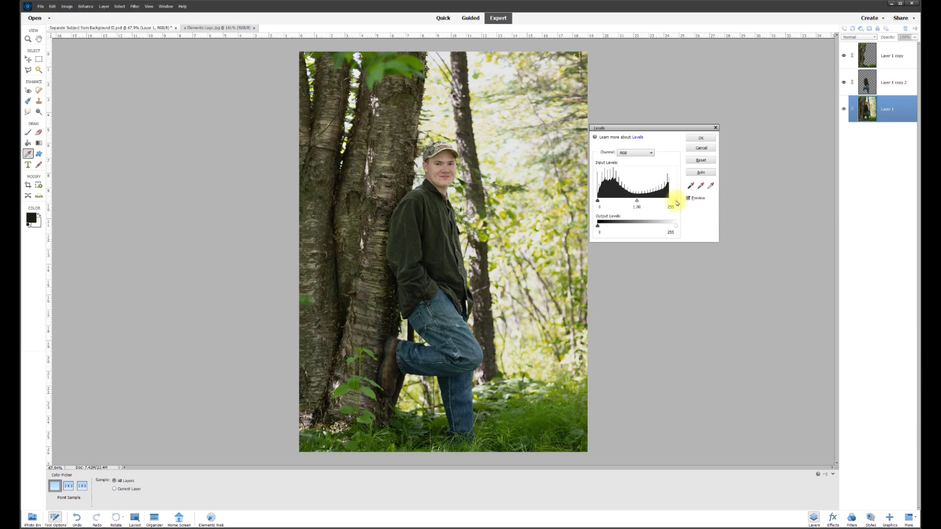
mouse_move(668, 202)
left_mouse_down()
mouse_move(660, 203)
mouse_move(676, 203)
left_mouse_up()
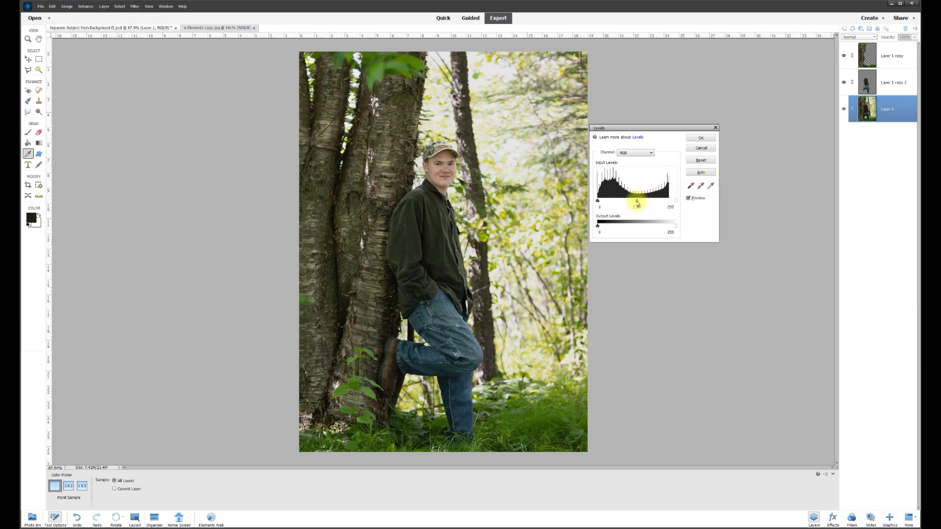
- Set the background's midtone input level to 0.78 and compare it with the preview off and on
left_click_drag(633, 202, 630, 201)
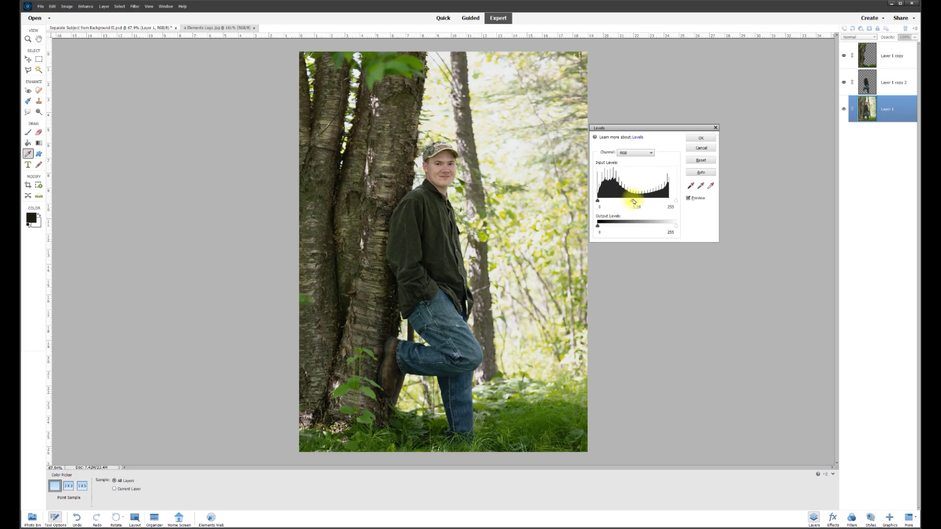
left_click_drag(632, 202, 638, 201)
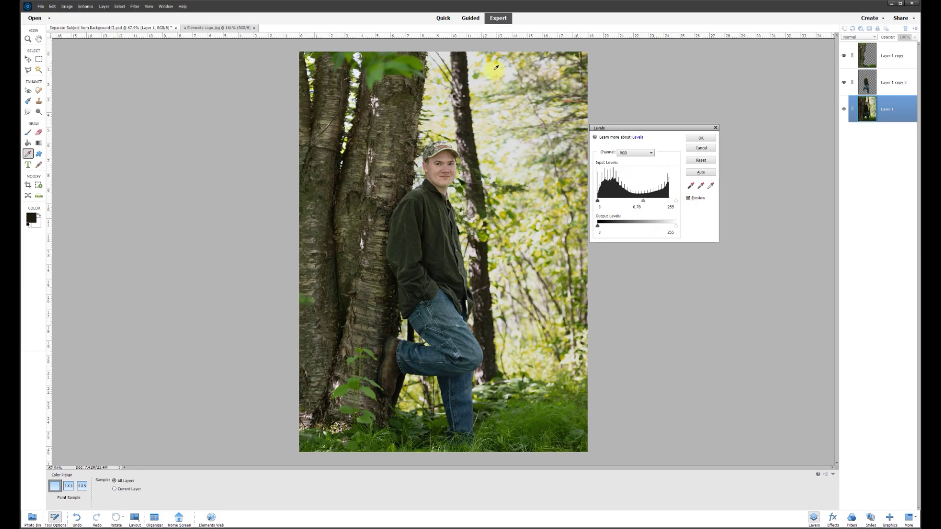
left_click(689, 197)
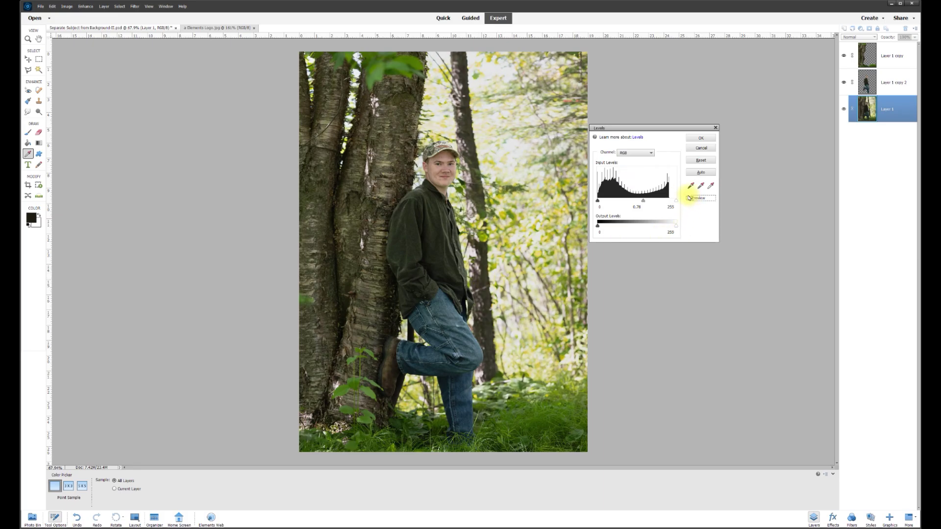
left_click(689, 198)
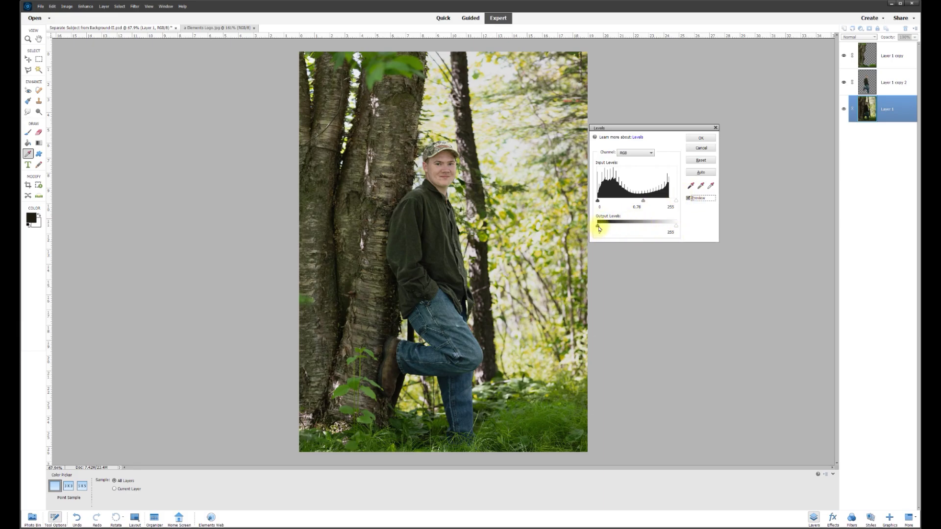
- Keep the black output level at 0, lower the white output level slightly, and apply the background's Levels adjustment
mouse_move(602, 227)
left_mouse_down()
mouse_move(616, 226)
mouse_move(591, 226)
left_mouse_up()
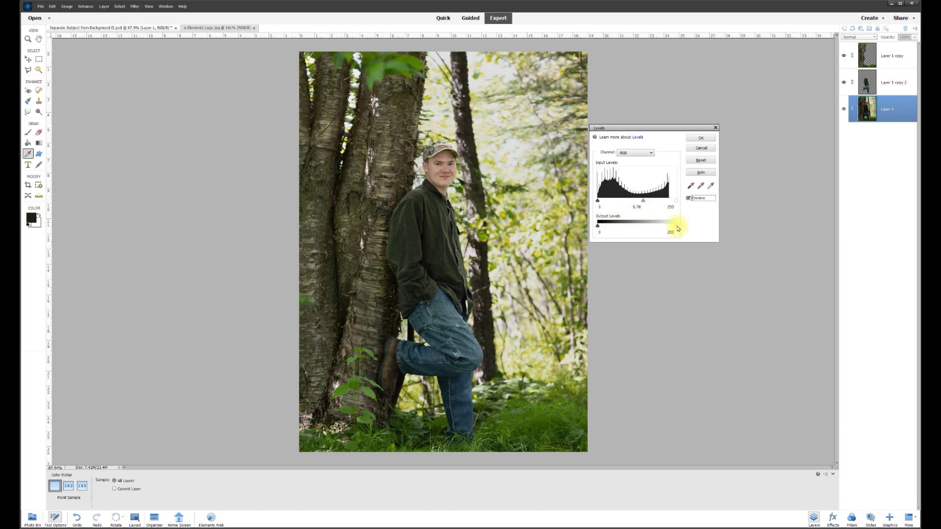
left_click_drag(672, 229, 664, 228)
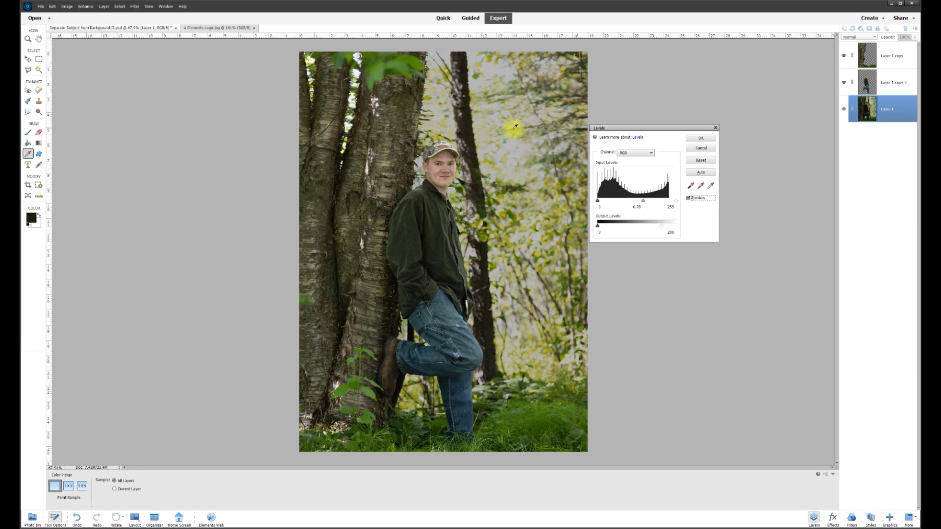
mouse_move(663, 229)
left_mouse_down()
mouse_move(654, 229)
mouse_move(677, 229)
left_mouse_up()
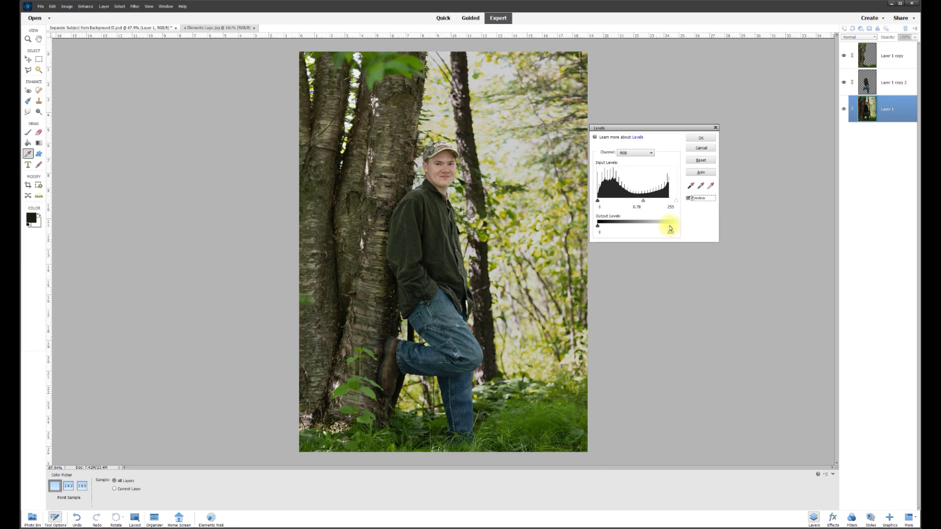
left_click(701, 138)
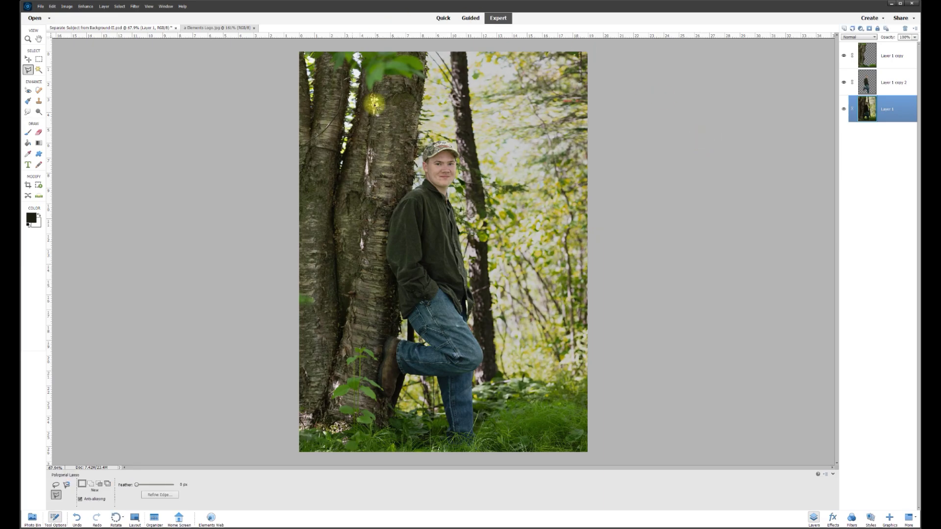
- Select the man's layer "Layer 1 copy 2" by picking his figure in the image with the Move tool
scroll(445, 129, "up", 2)
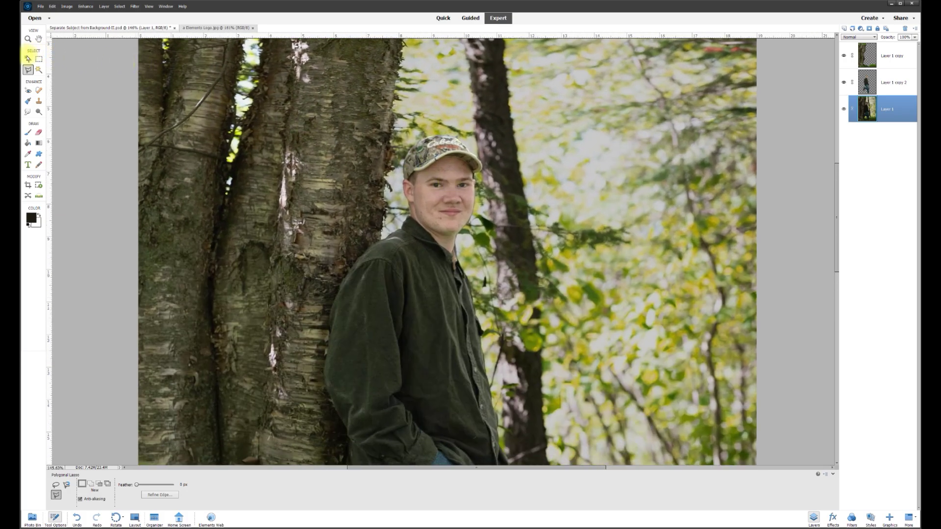
left_click(28, 59)
left_click(432, 169)
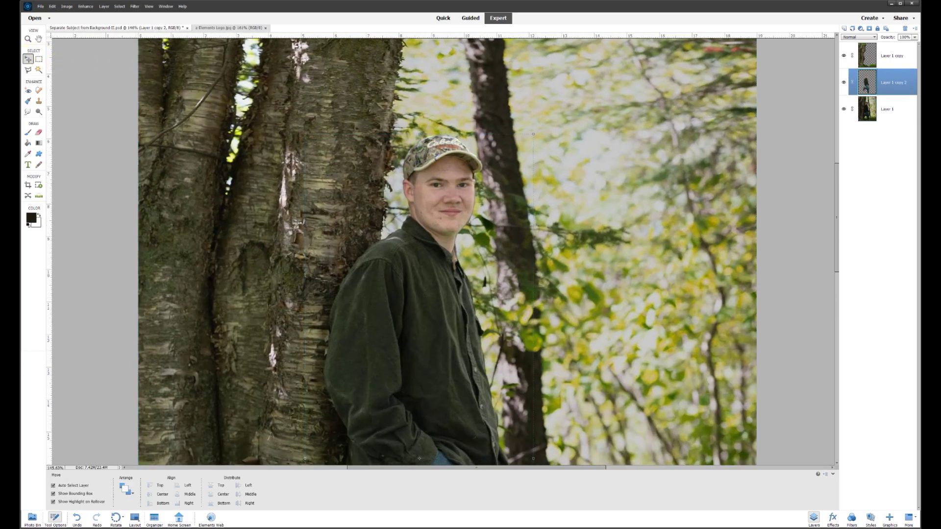
- Duplicate the man's layer "Layer 1 copy 2" and hide all layers except the new copy
right_click(895, 82)
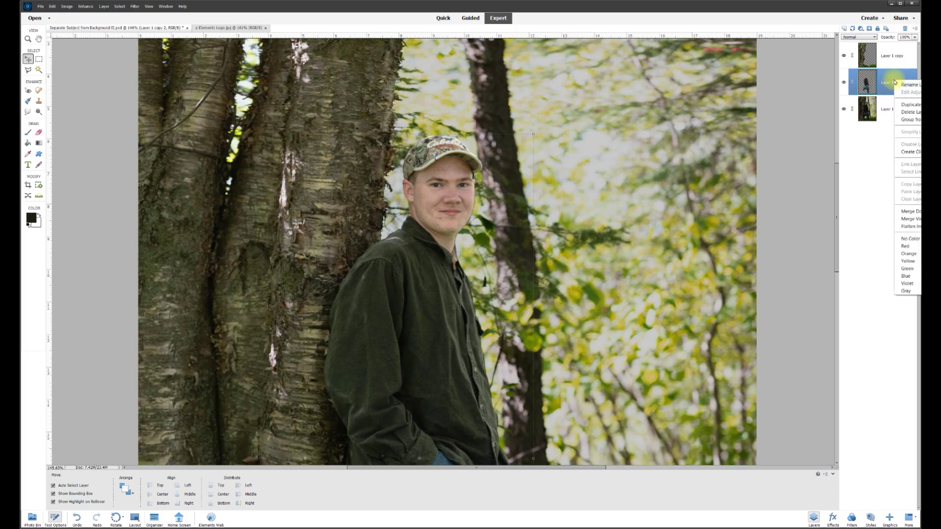
left_click(919, 107)
left_click(523, 150)
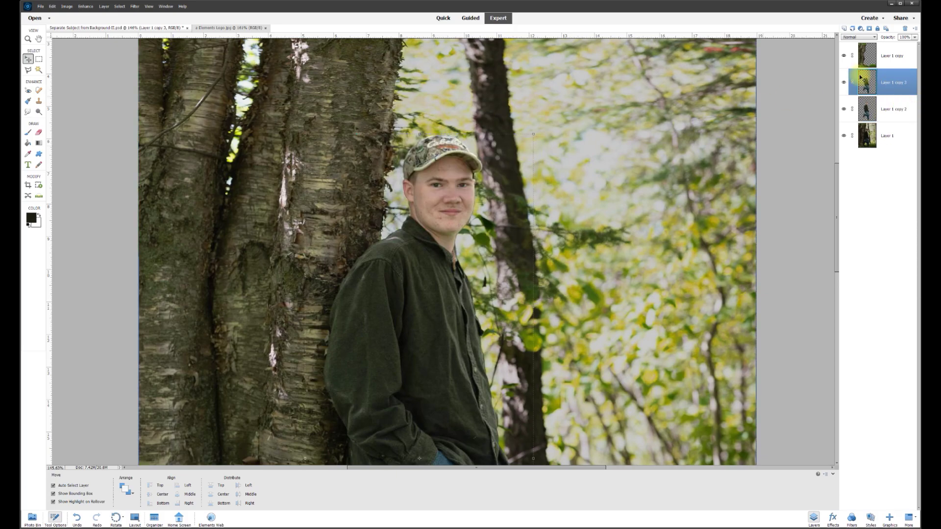
left_click(842, 110)
left_click(844, 136)
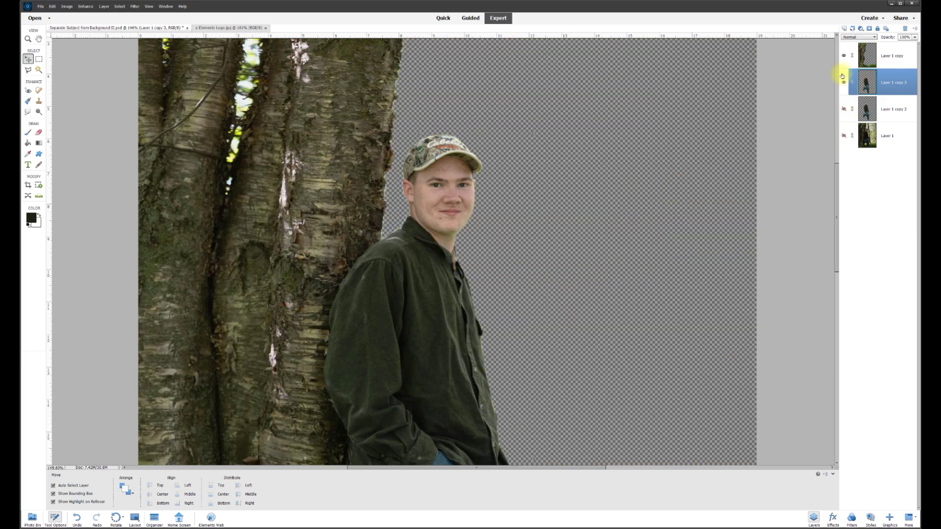
left_click(843, 56)
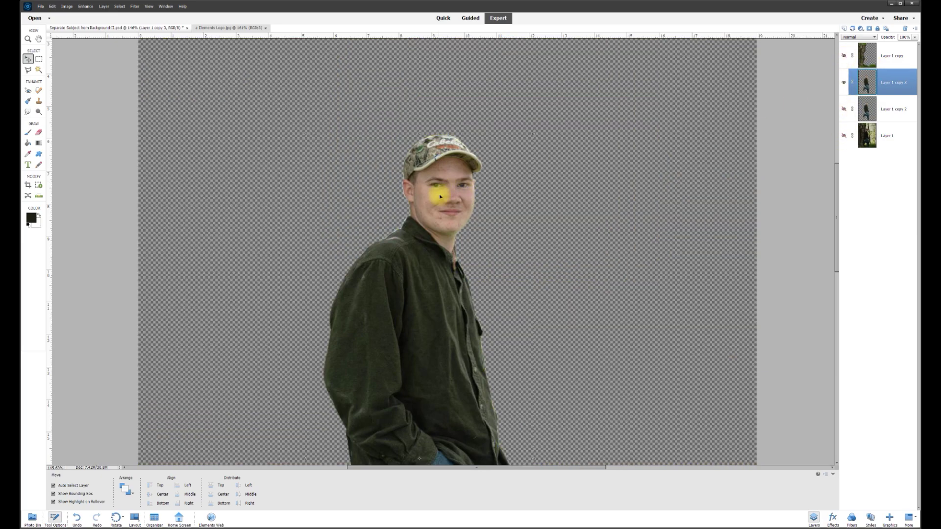
- Select the man's head loosely with the Lasso, invert the selection, delete everything outside it from the copy, and deselect
left_click(28, 71)
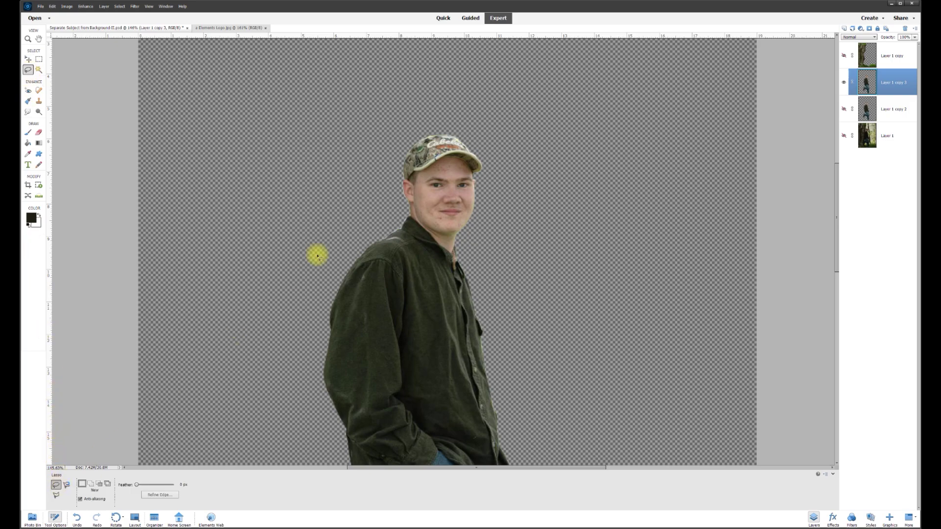
mouse_move(431, 170)
left_mouse_down()
mouse_move(420, 152)
mouse_move(395, 191)
mouse_move(407, 229)
mouse_move(452, 266)
mouse_move(494, 193)
mouse_move(493, 158)
mouse_move(436, 147)
mouse_move(434, 170)
left_mouse_up()
right_click(441, 199)
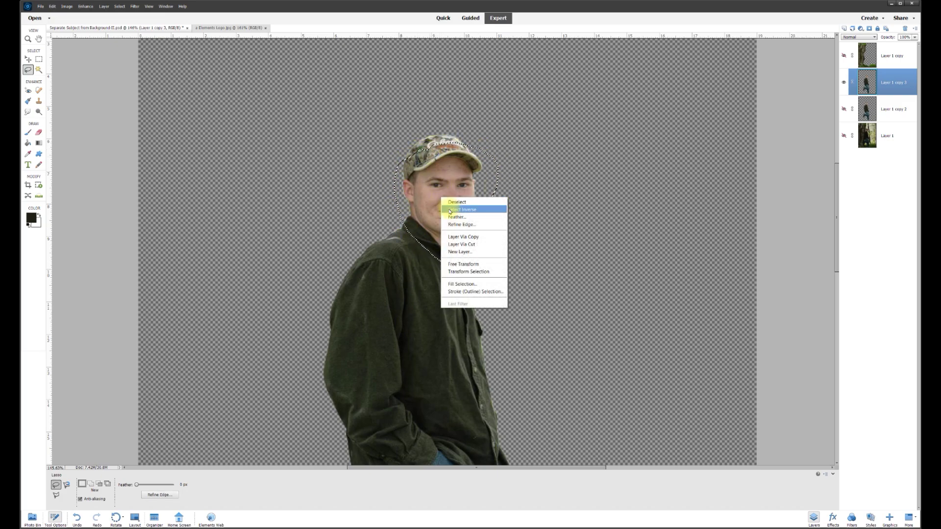
left_click(450, 210)
key("Delete")
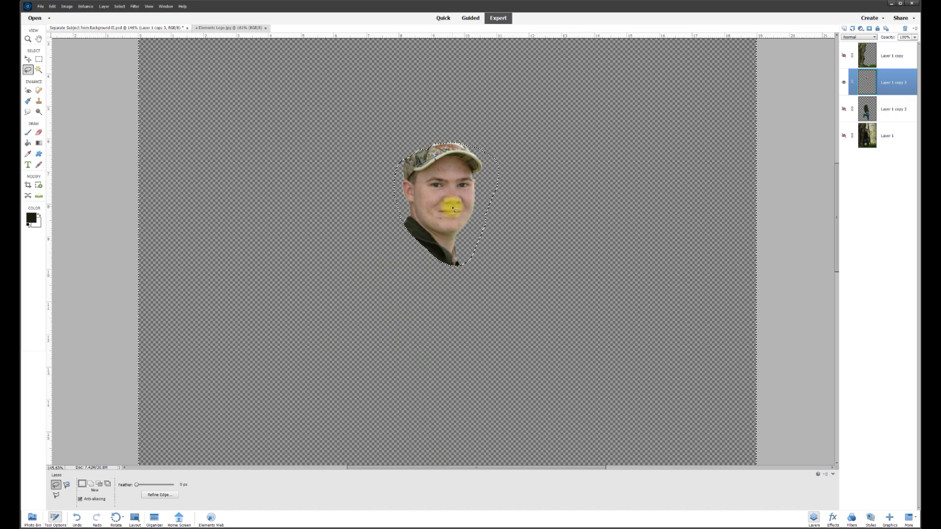
key("ctrl+d")
- Erase a thin line along the lower edge of the cap and brim to separate the cap from the face
scroll(505, 219, "up", 3)
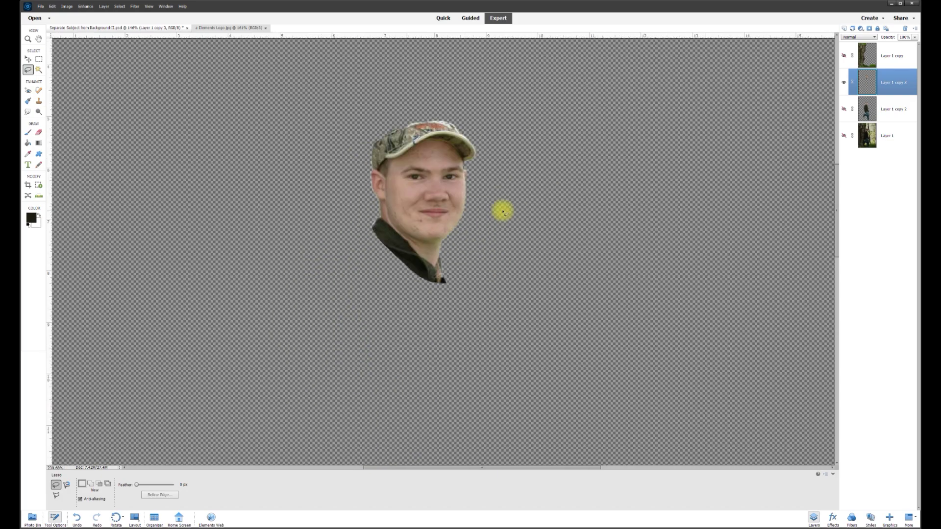
scroll(384, 176, "up", 3)
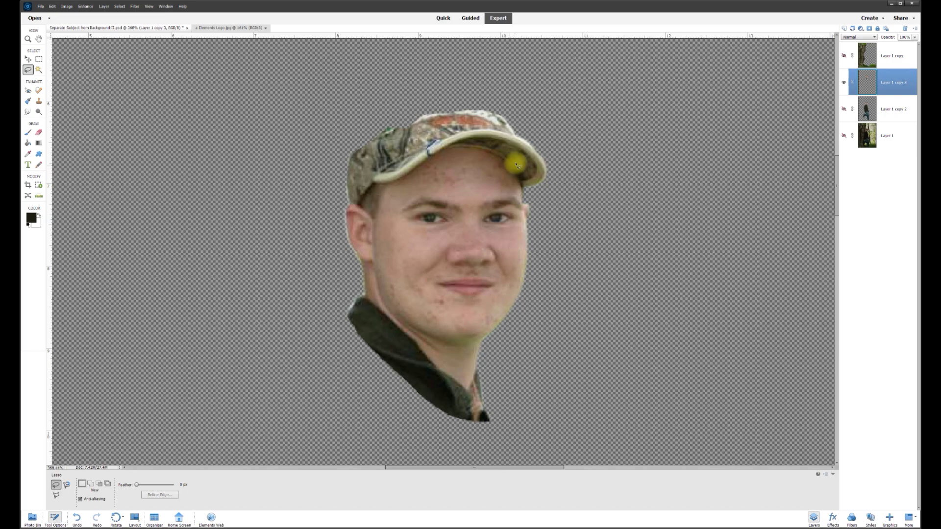
scroll(506, 157, "up", 1)
scroll(443, 177, "up", 1)
left_click(38, 133)
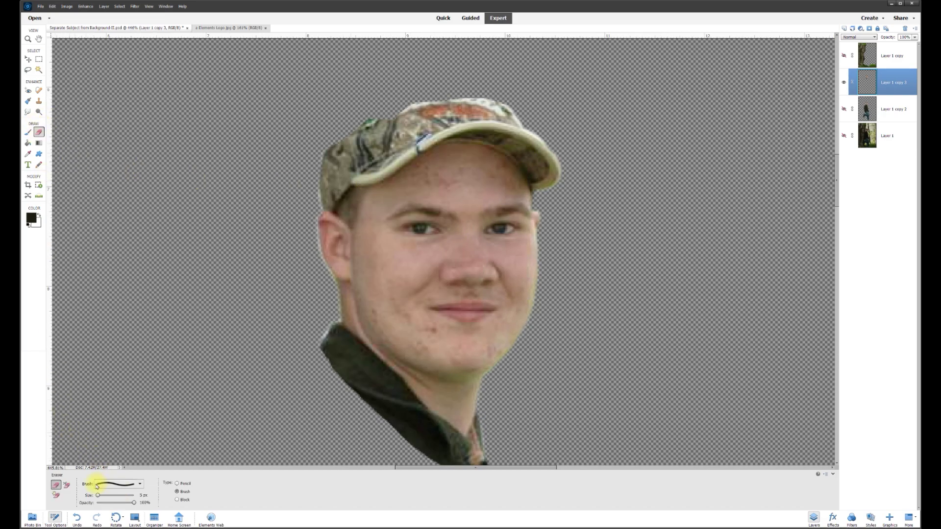
left_click(119, 485)
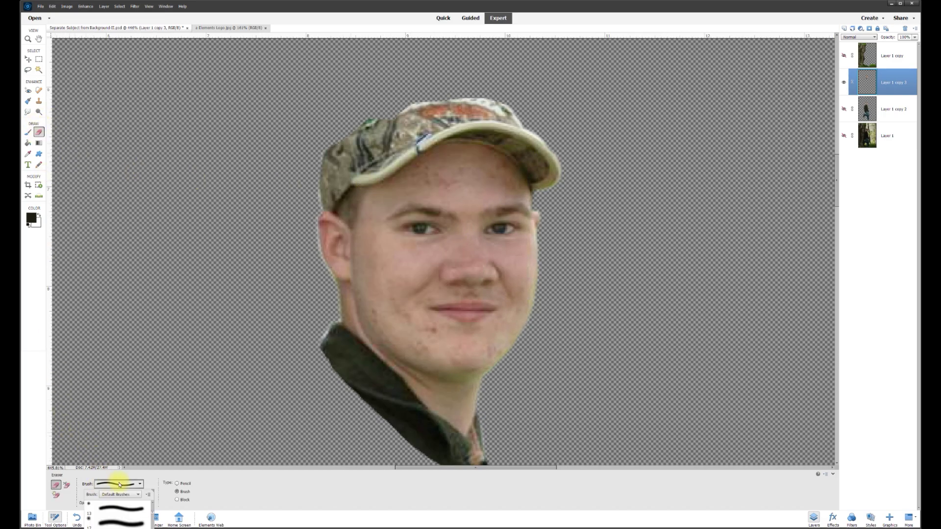
left_click(163, 492)
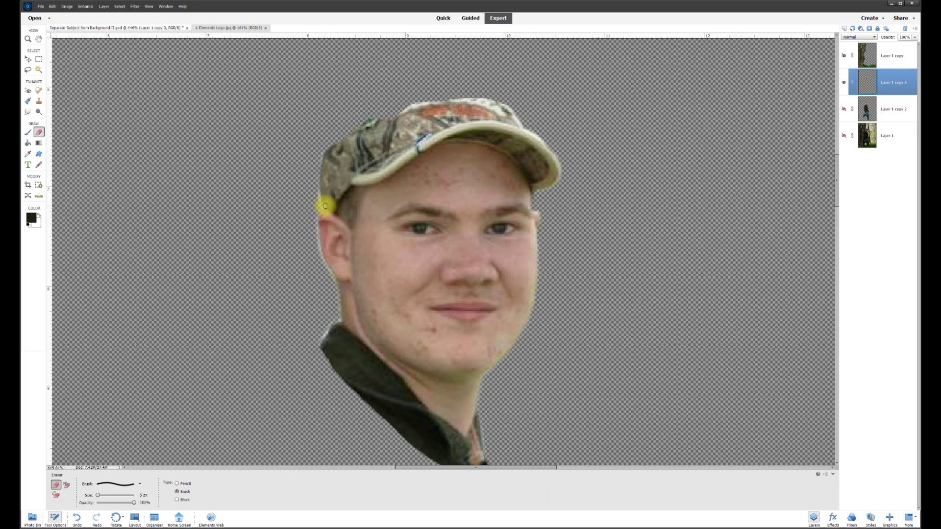
mouse_move(329, 208)
left_mouse_down()
mouse_move(356, 181)
mouse_move(383, 176)
left_mouse_up()
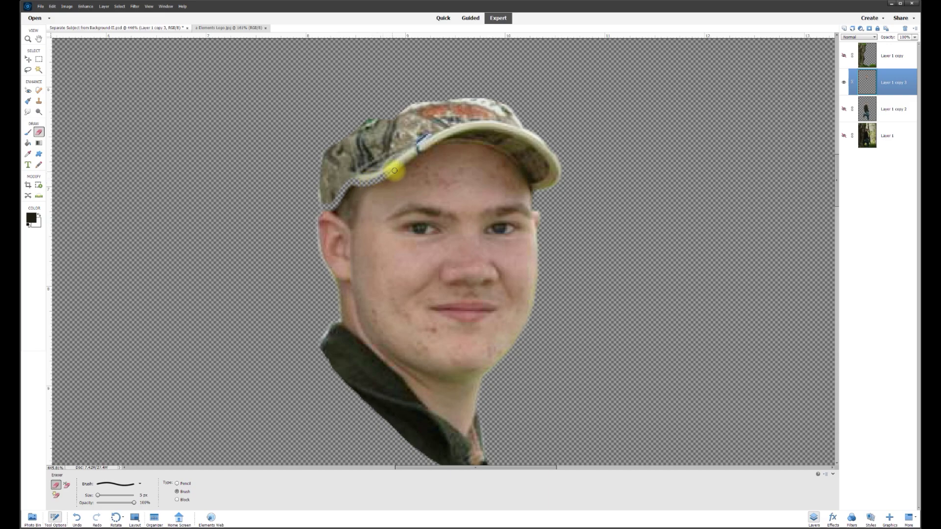
scroll(412, 142, "up", 2)
mouse_move(385, 182)
left_mouse_down()
mouse_move(445, 152)
mouse_move(538, 155)
mouse_move(586, 225)
left_mouse_up()
left_click(273, 245)
- Lasso around the cap along the erased line and delete it from the face layer
left_click(28, 70)
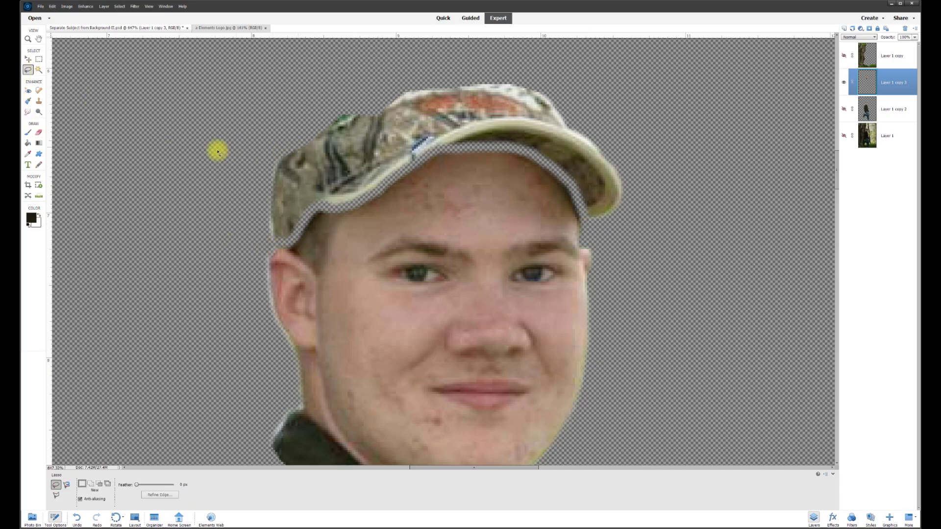
mouse_move(501, 70)
left_mouse_down()
mouse_move(301, 121)
mouse_move(260, 190)
mouse_move(263, 241)
mouse_move(291, 239)
mouse_move(316, 208)
mouse_move(355, 204)
mouse_move(406, 165)
mouse_move(478, 146)
mouse_move(546, 161)
mouse_move(568, 177)
mouse_move(589, 229)
mouse_move(618, 230)
mouse_move(640, 184)
mouse_move(637, 129)
mouse_move(615, 85)
mouse_move(538, 92)
left_mouse_up()
key("Delete")
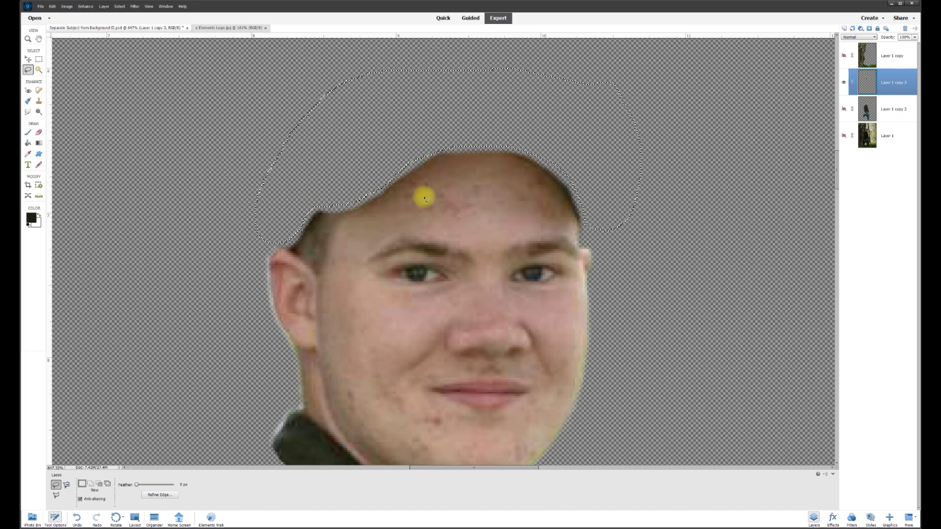
- Erase a thin line along the shirt collar's edge to separate the collar from the neck
left_click_drag(835, 171, 838, 194)
left_click(38, 132)
mouse_move(297, 146)
left_mouse_down()
mouse_move(444, 287)
mouse_move(493, 317)
left_mouse_up()
- Outline the leftover collar with the Polygonal Lasso, delete it from the face layer, and deselect
key("l")
left_click(56, 495)
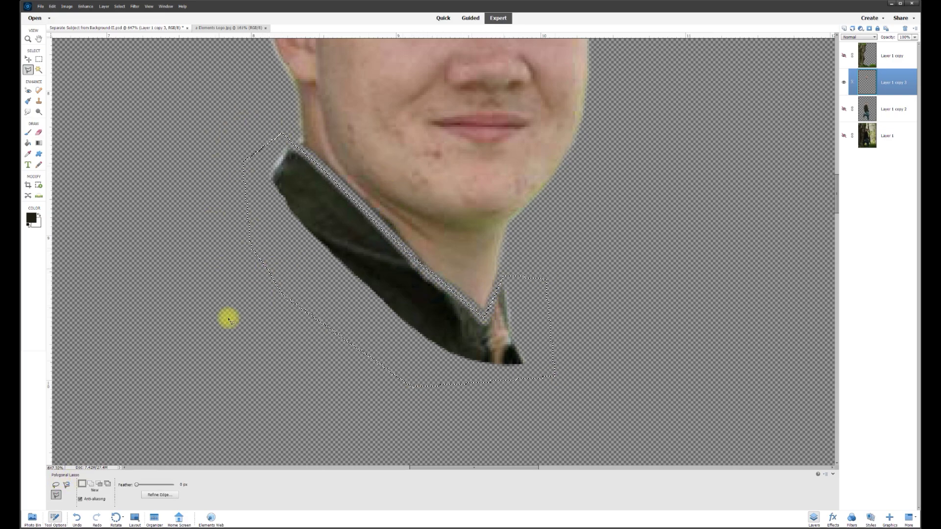
left_click(500, 375)
key("Delete")
key("ctrl+d")
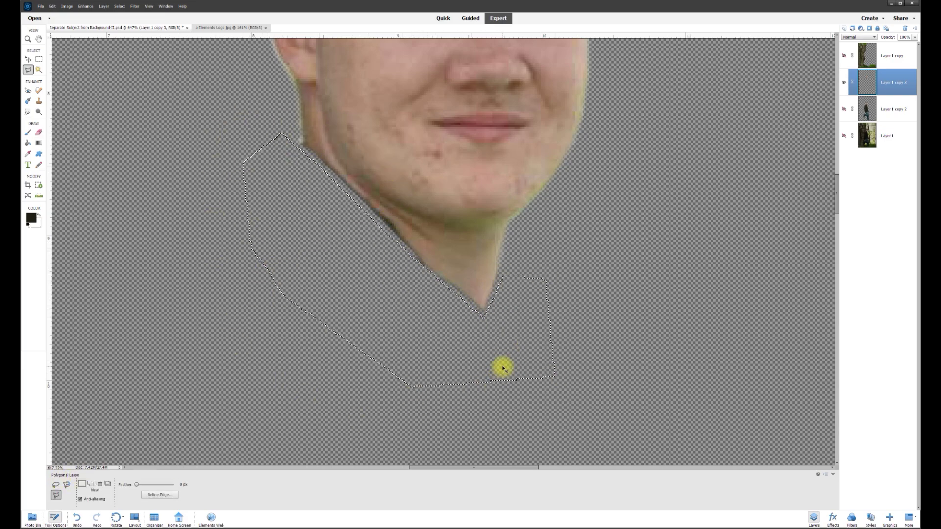
- Show the man's layer, the background layer and the foreground tree layer again around the isolated face
scroll(500, 358, "down", 3)
scroll(537, 240, "up", 1)
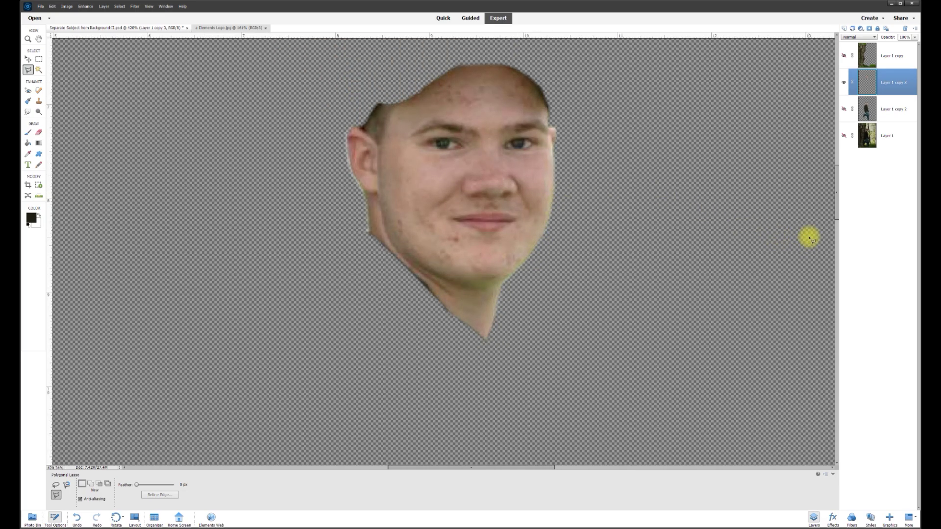
scroll(837, 205, "up", 1)
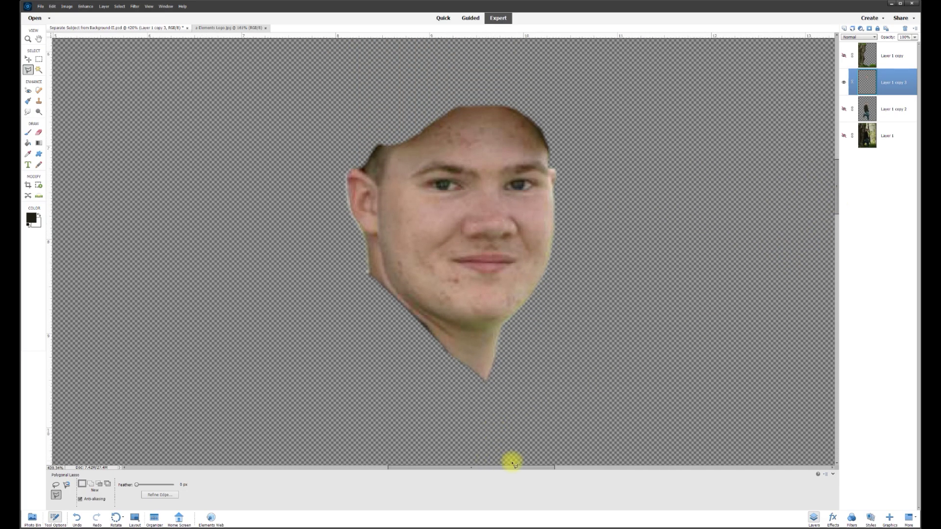
scroll(519, 469, "right", 2)
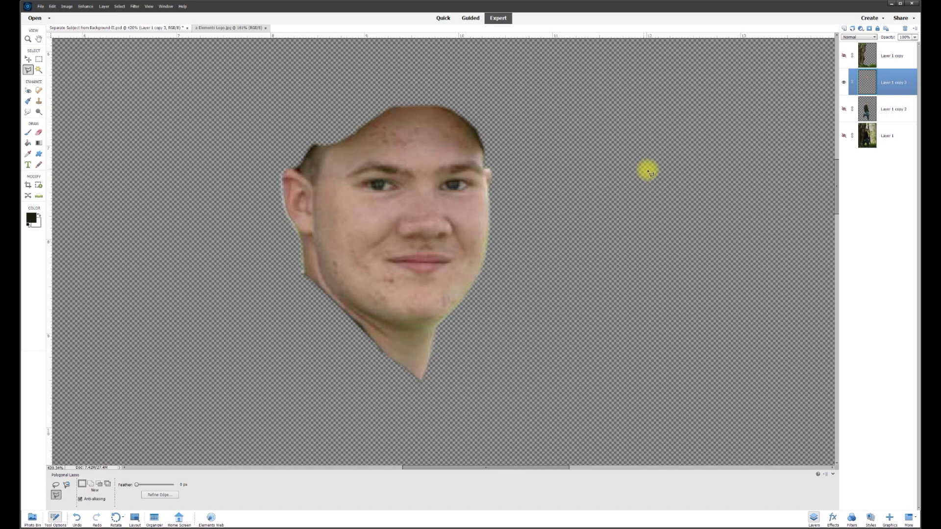
left_click(844, 110)
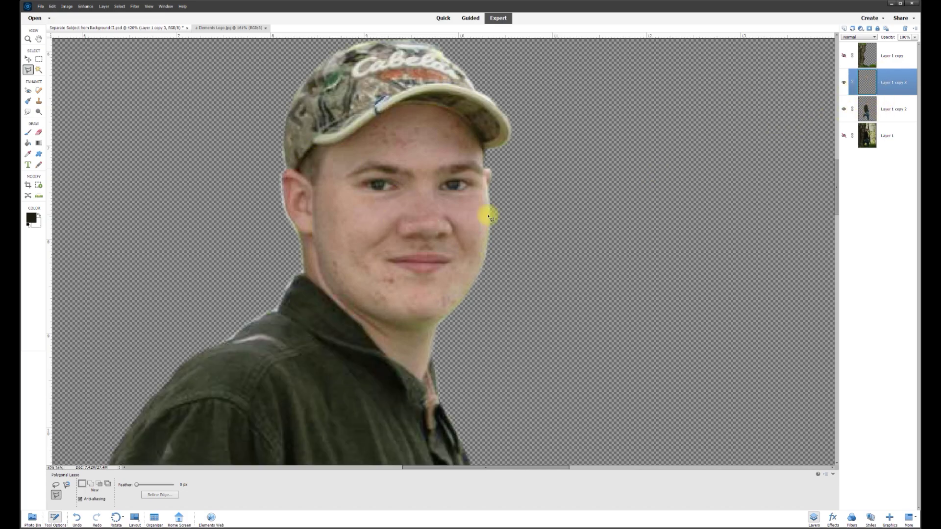
left_click(843, 135)
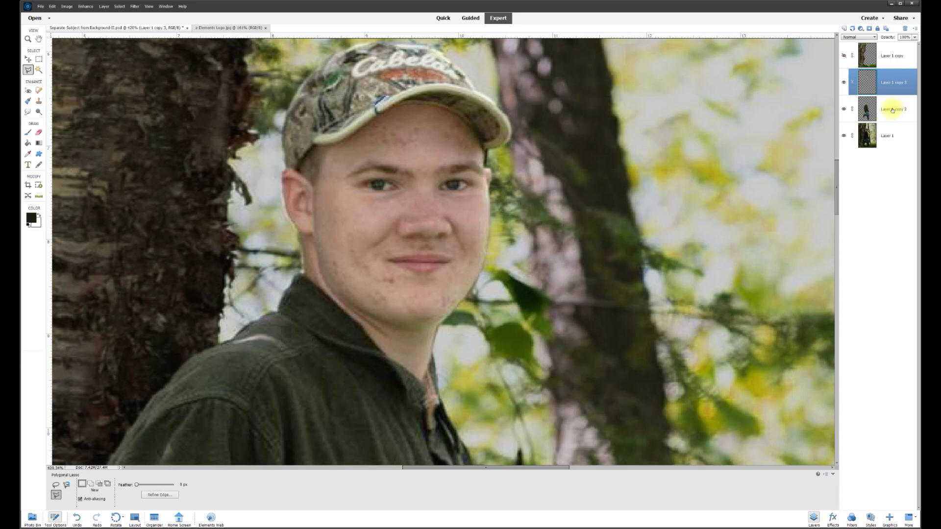
left_click(844, 55)
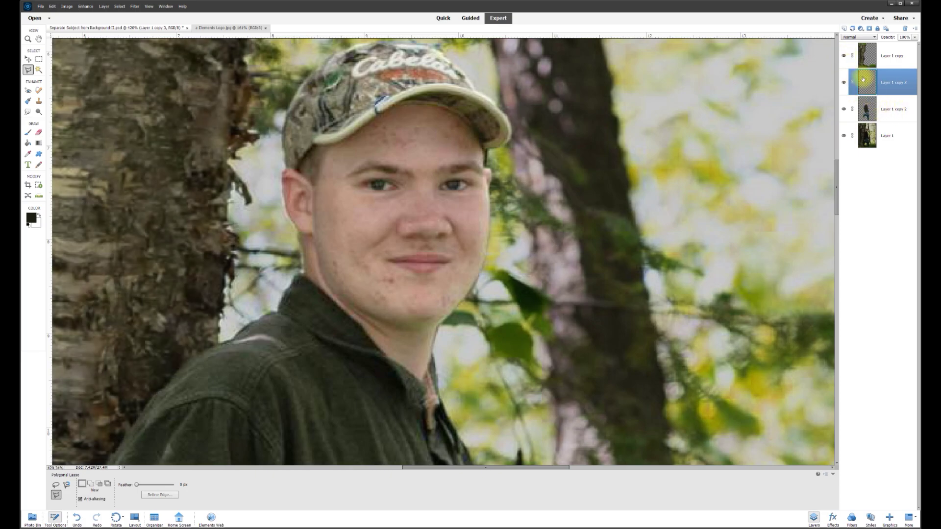
- Apply Brightness/Contrast to the face layer with brightness about 20 and contrast -4
left_click(86, 7)
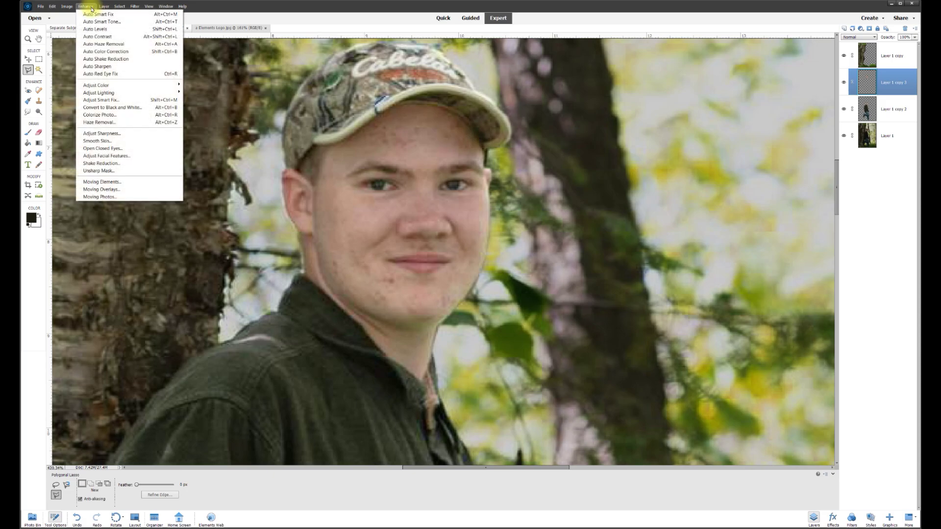
left_click(196, 101)
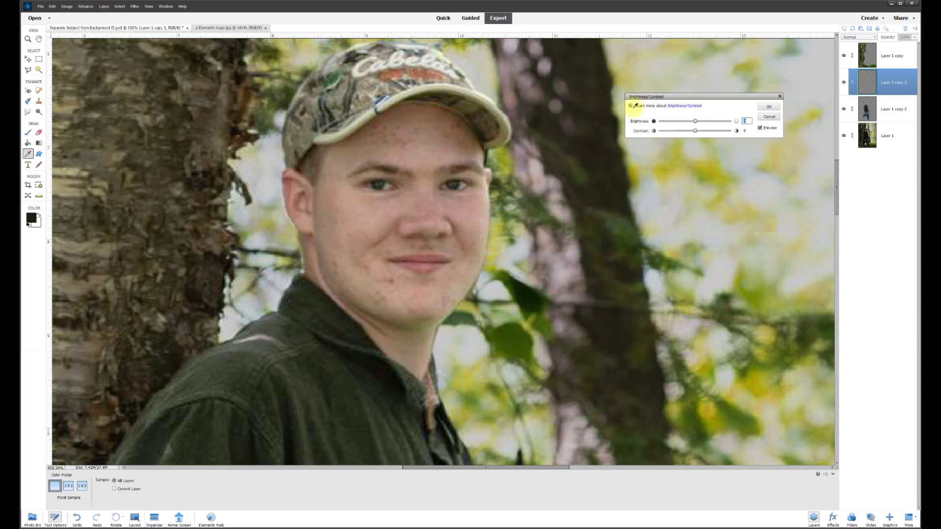
mouse_move(676, 143)
left_mouse_down()
mouse_move(719, 139)
mouse_move(617, 145)
mouse_move(626, 130)
mouse_move(674, 140)
mouse_move(635, 131)
mouse_move(732, 132)
mouse_move(672, 130)
mouse_move(676, 140)
left_mouse_up()
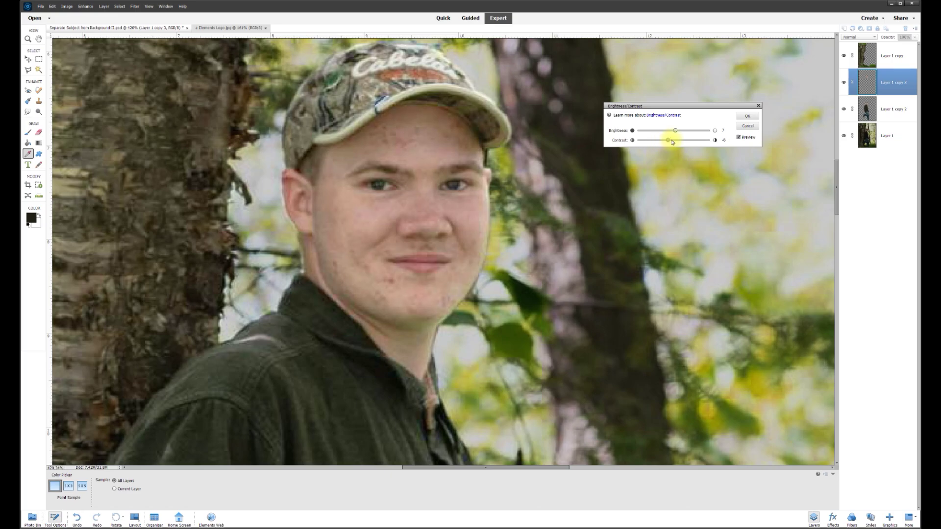
left_click_drag(676, 133, 679, 132)
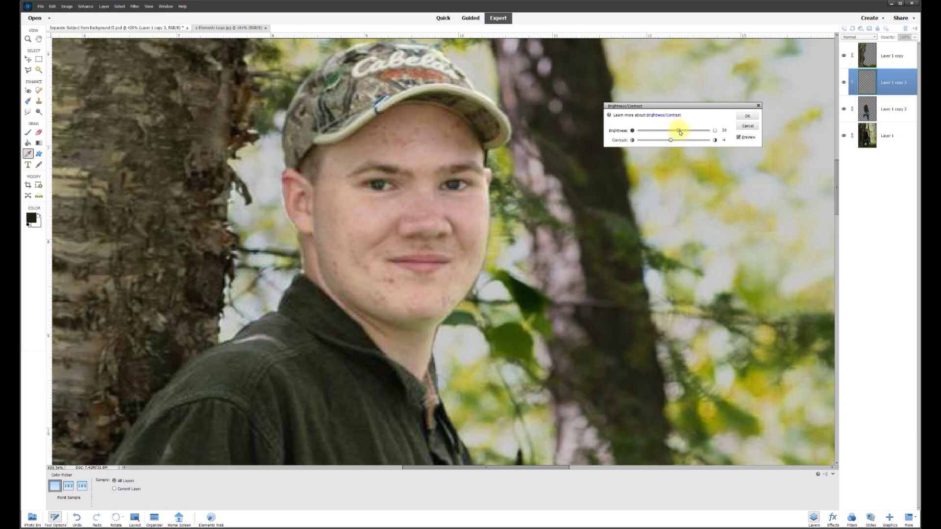
left_click(748, 116)
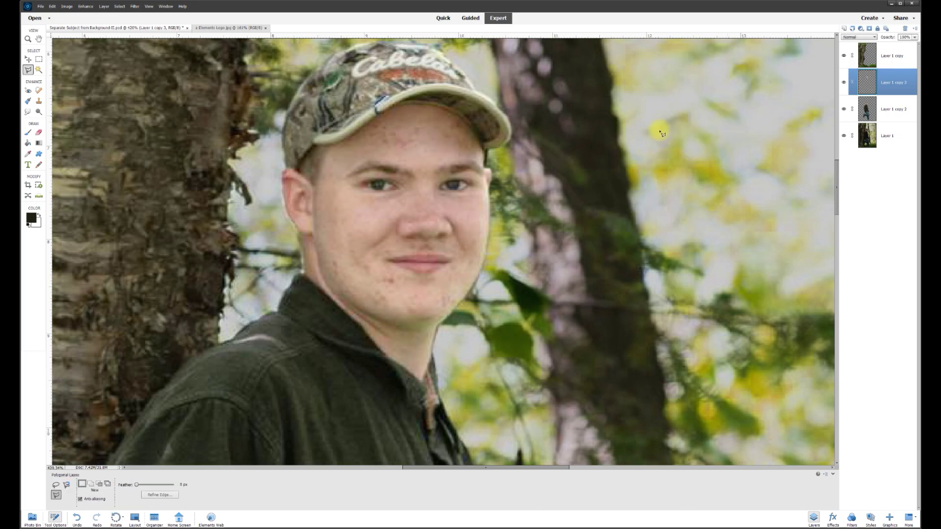
- Apply Hue/Saturation to the face layer, raising the master saturation slightly
left_click(87, 7)
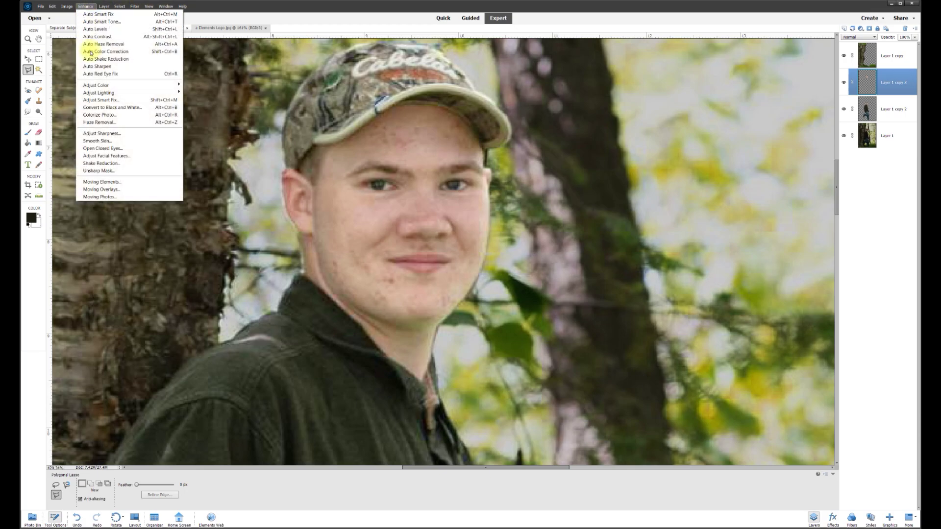
mouse_move(101, 87)
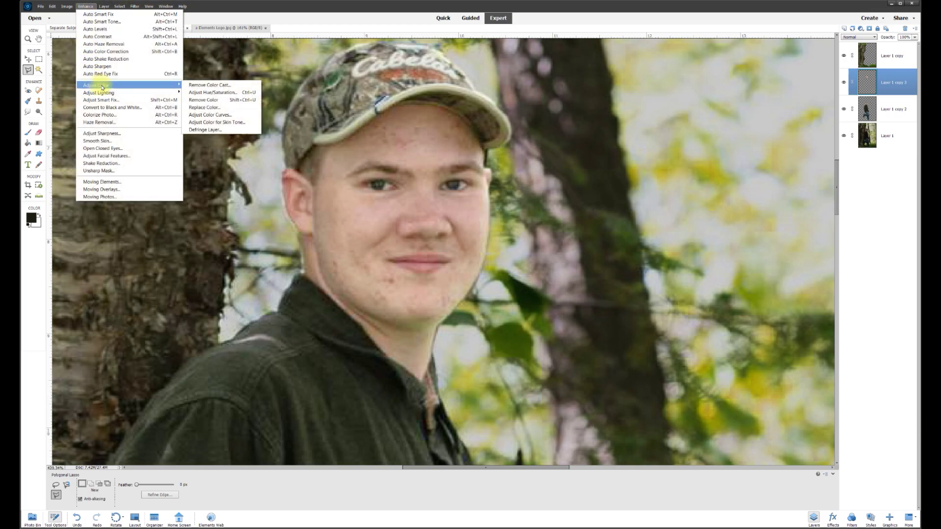
left_click(201, 95)
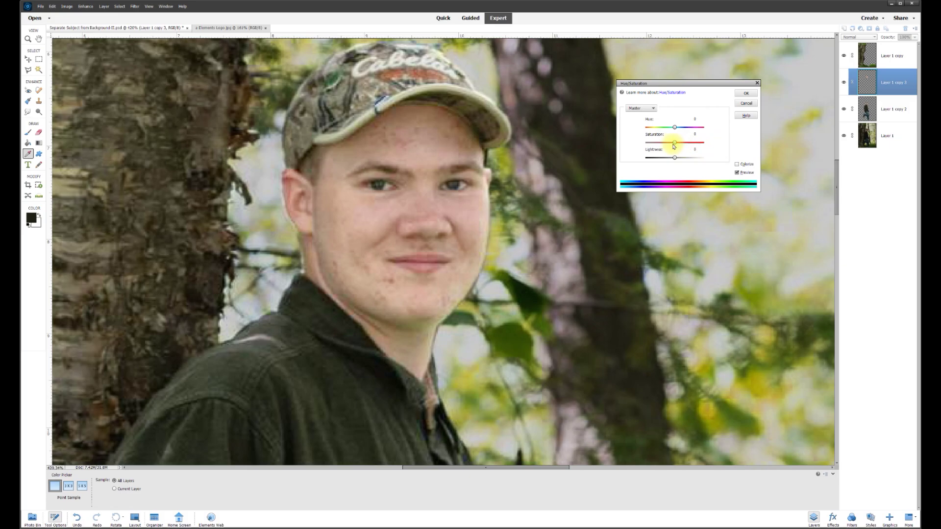
mouse_move(675, 143)
left_mouse_down()
mouse_move(654, 140)
mouse_move(693, 142)
mouse_move(672, 143)
left_mouse_up()
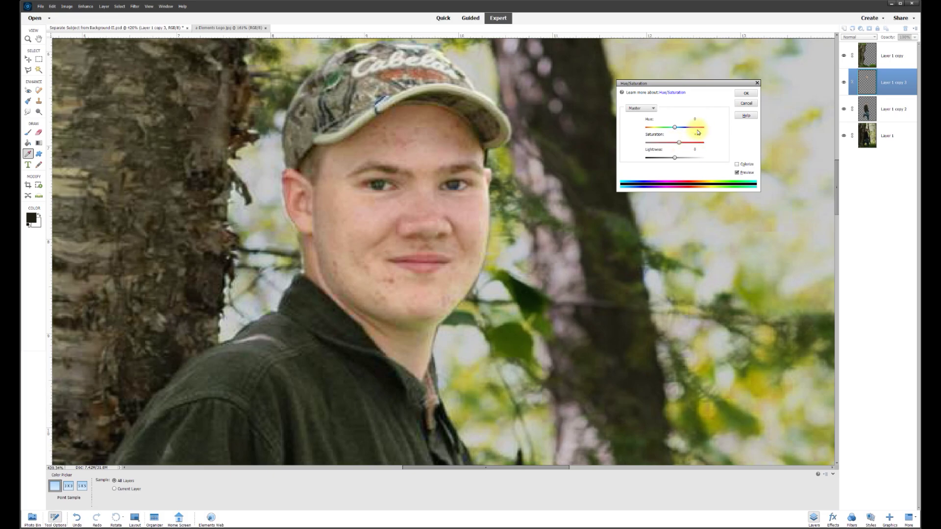
left_click(745, 93)
- Duplicate the face layer with its default name and hide the original face layer beneath the copy
key("l")
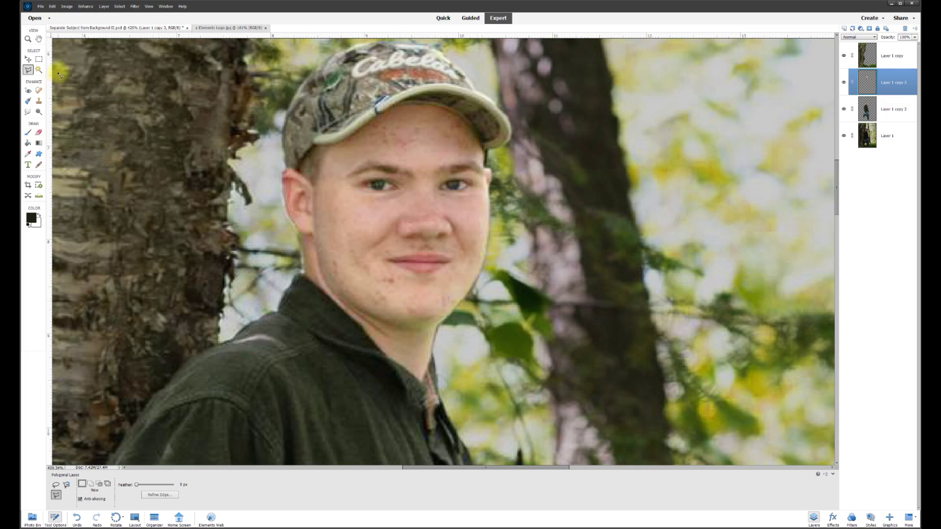
right_click(882, 84)
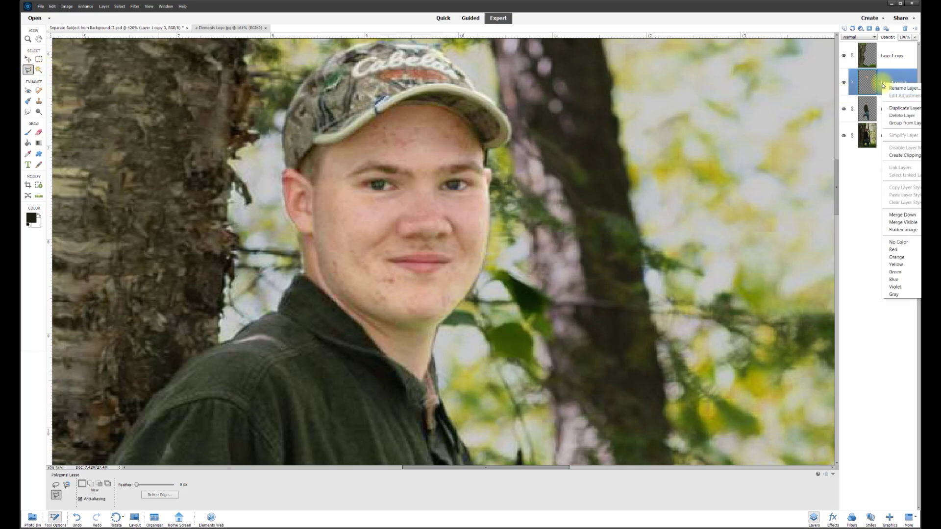
left_click(898, 108)
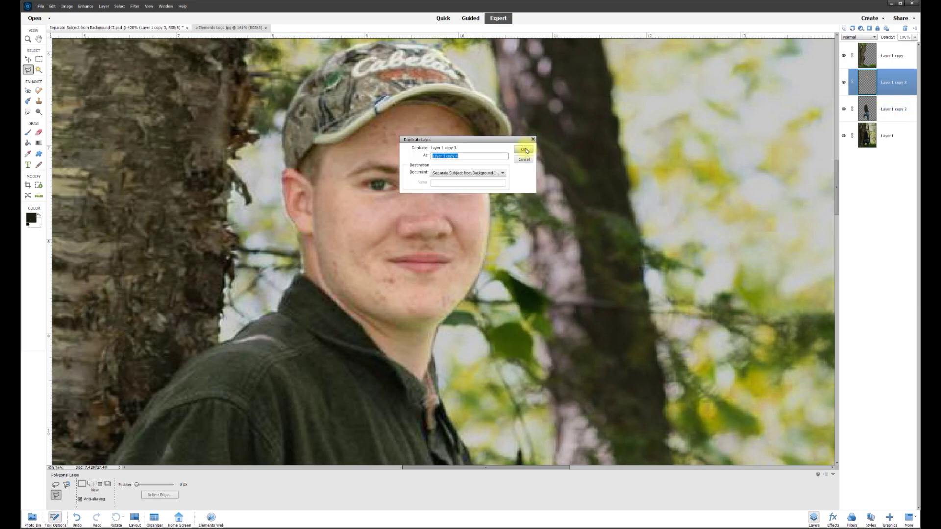
left_click(524, 147)
left_click(843, 109)
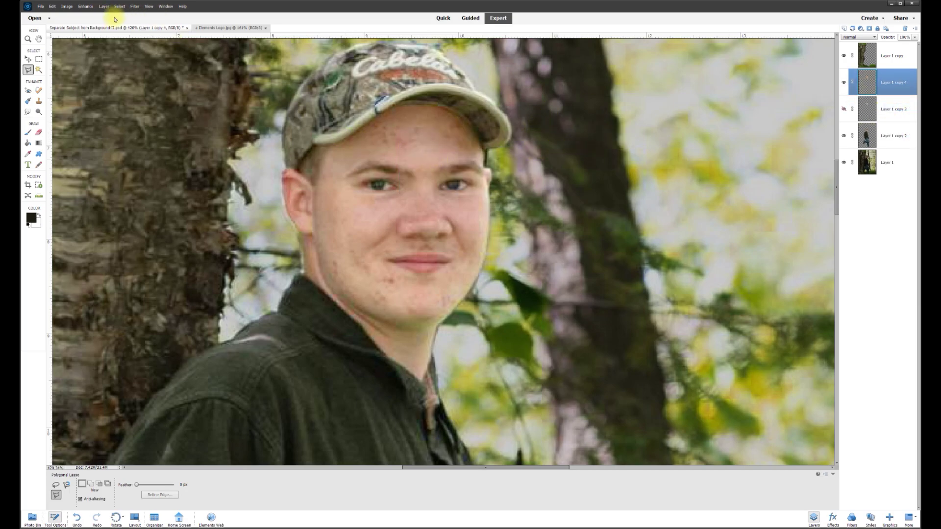
- Remove the blemishes from the cheeks and chin on the duplicated face layer with a 15 px Spot Healing Brush in Proximity Match mode
left_click(27, 113)
left_click(39, 91)
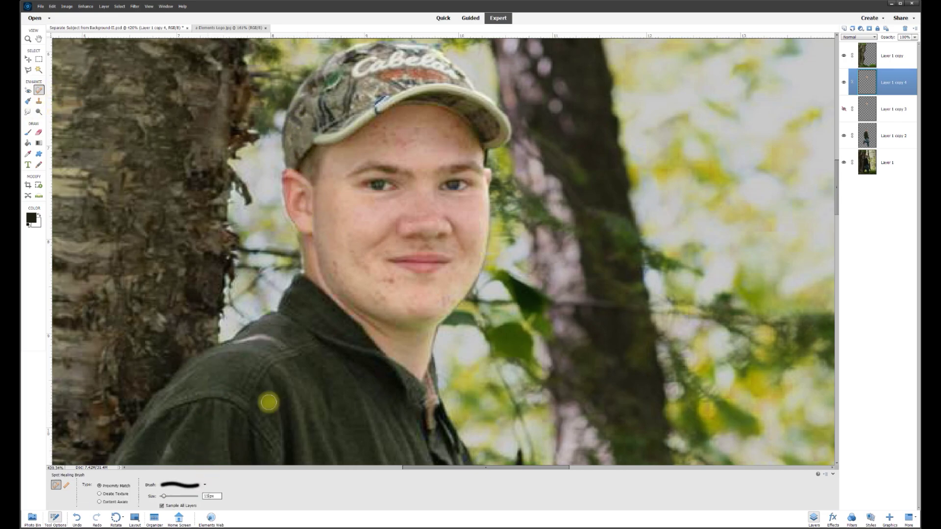
key("bracketleft")
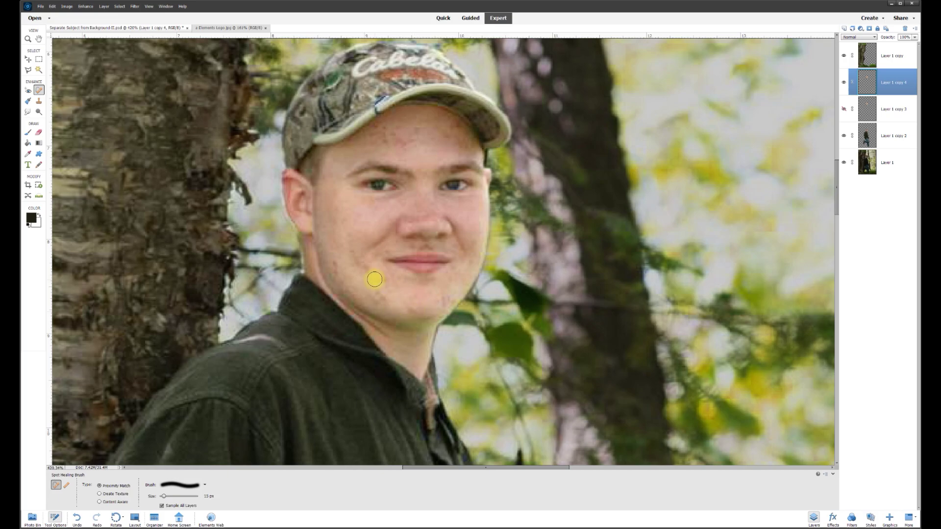
left_click(353, 256)
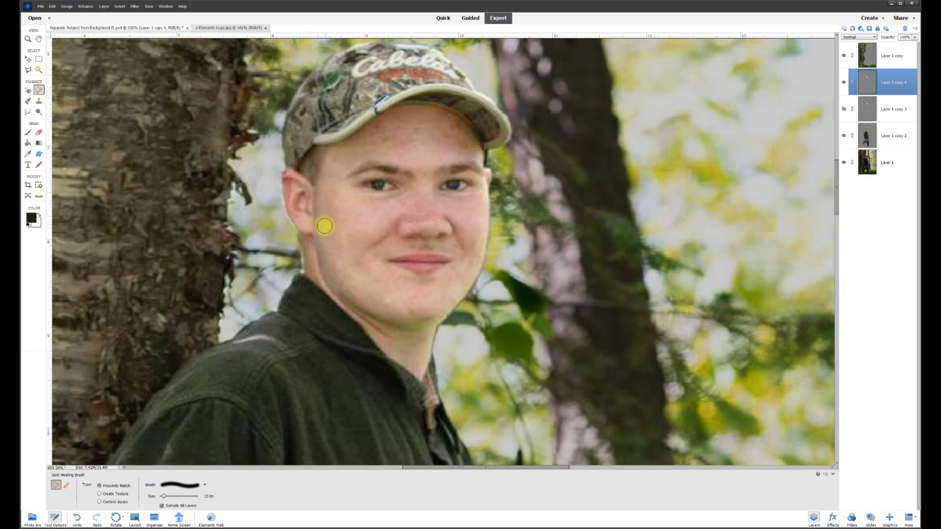
key("v")
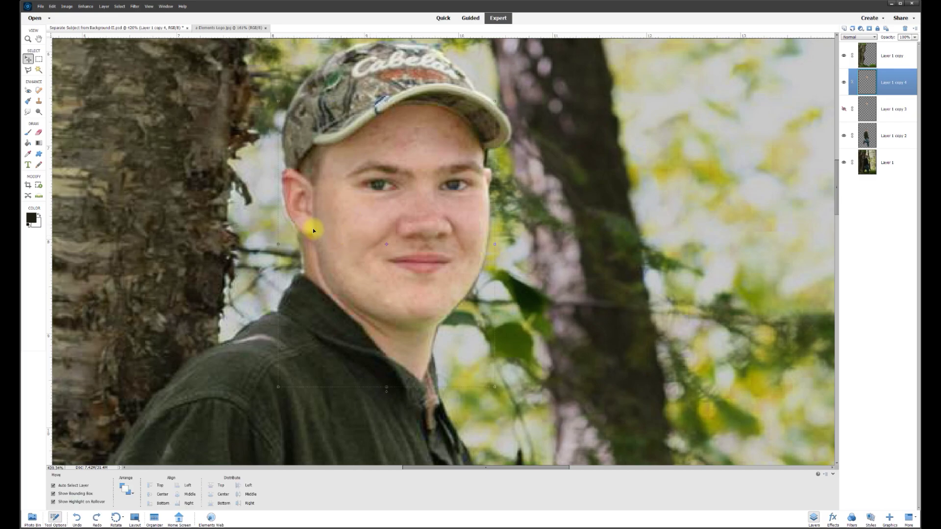
- Soften the skin on the duplicated face layer with a Gaussian Blur of very small radius, comparing the preview on and off
left_click(135, 6)
mouse_move(143, 58)
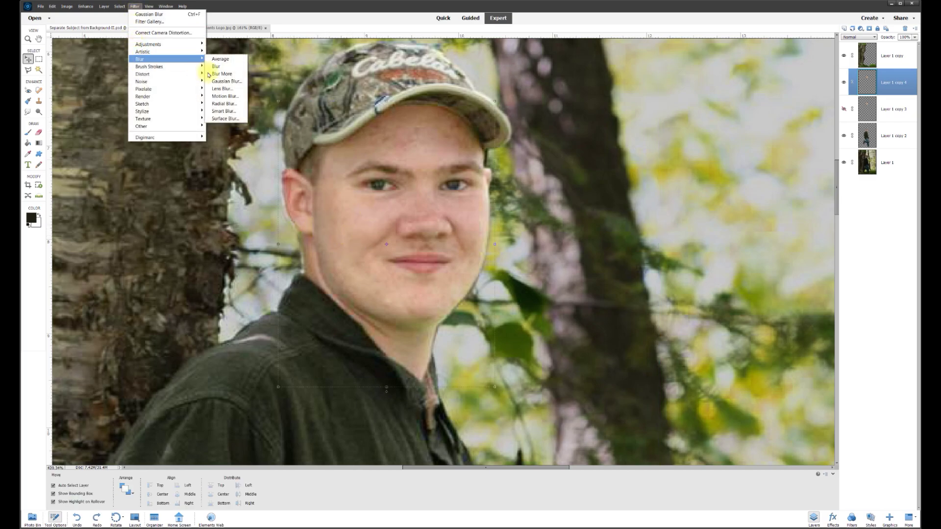
left_click(217, 81)
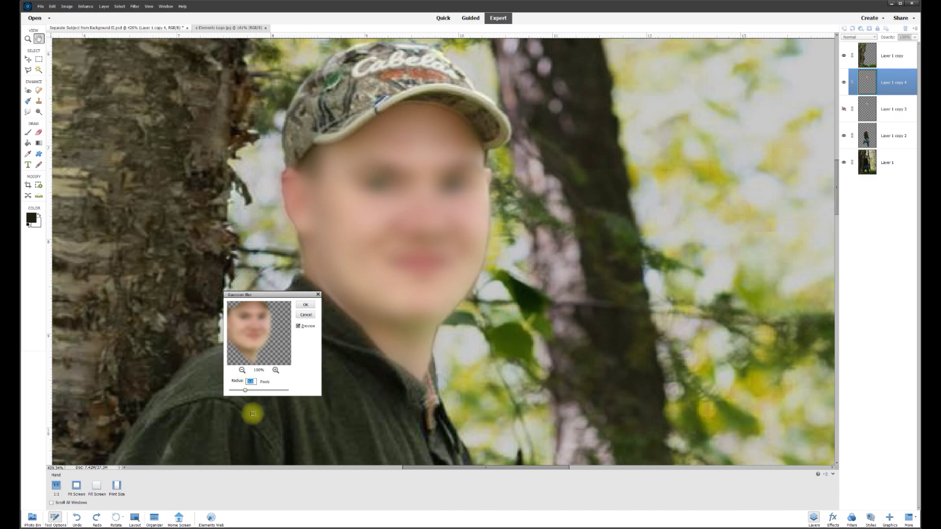
left_click_drag(283, 299, 217, 290)
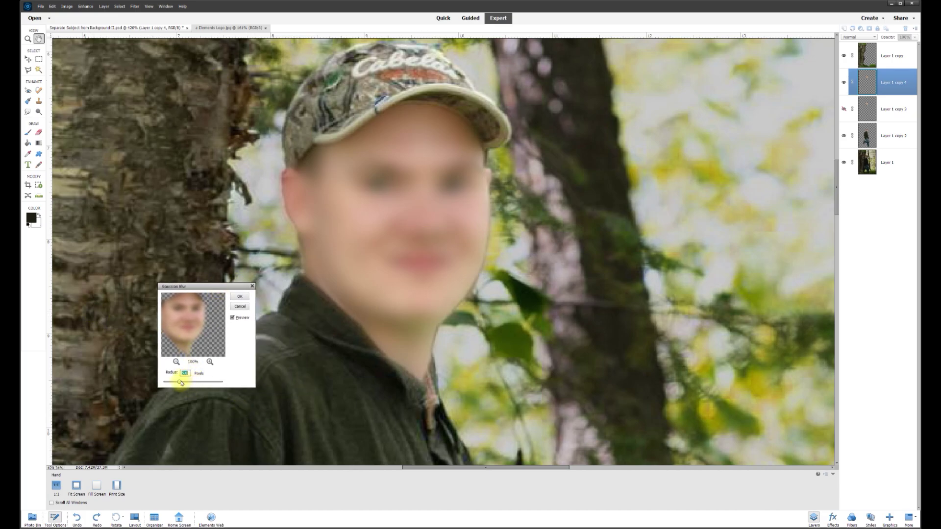
left_click_drag(176, 386, 166, 382)
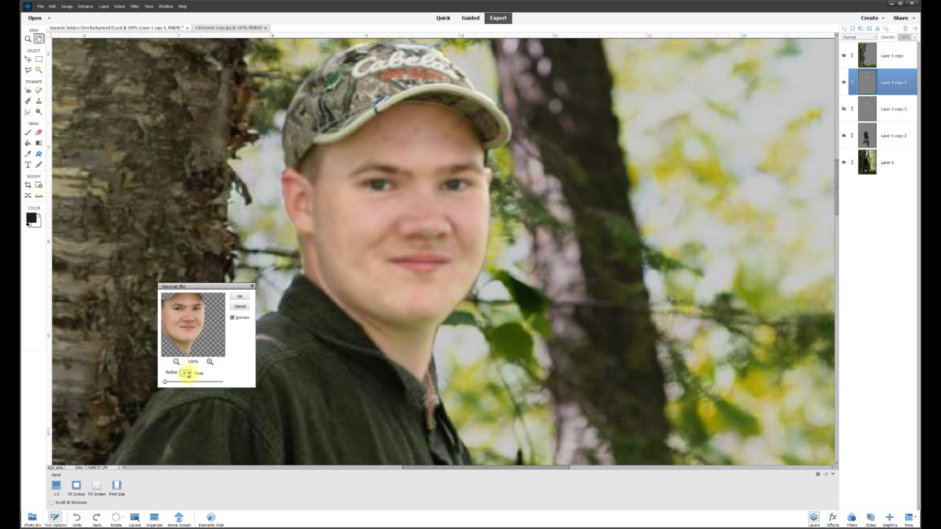
left_click(233, 318)
left_click(232, 318)
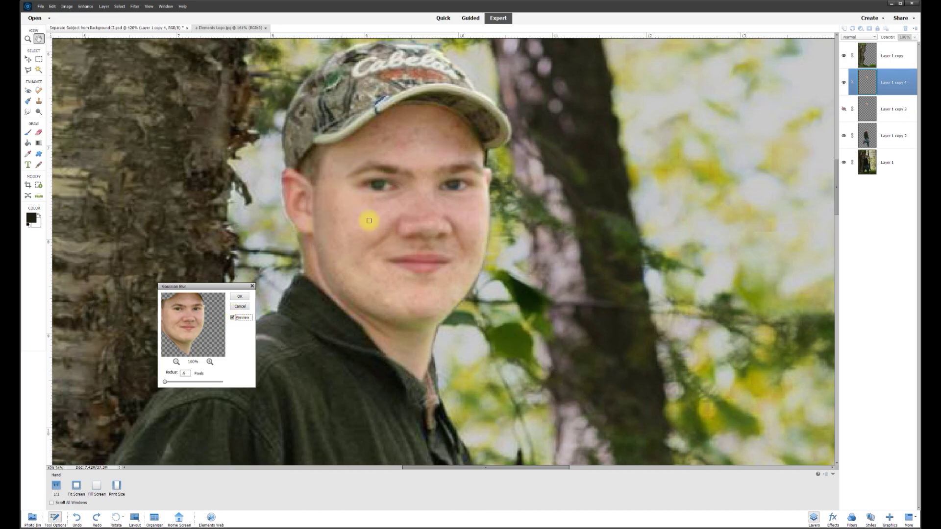
left_click(238, 297)
key("v")
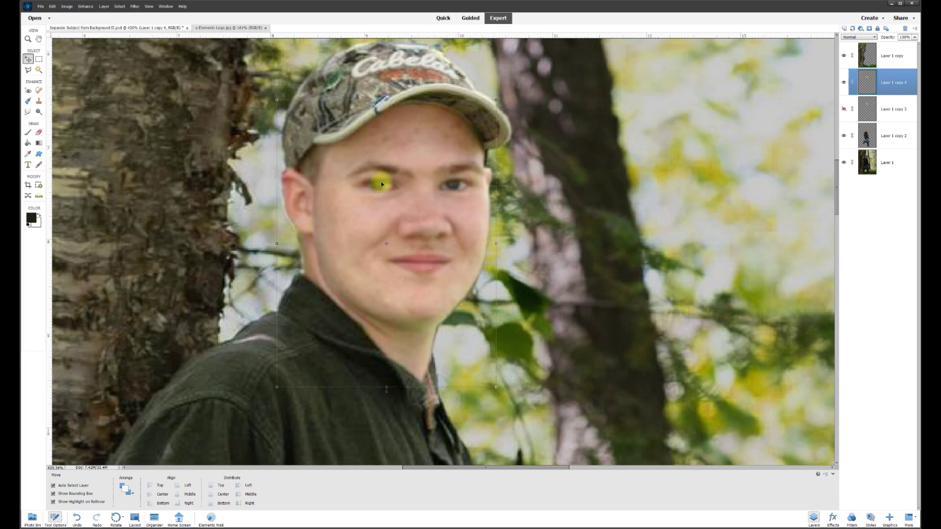
- Show the original face layer and erase the eyes, eyebrows and mouth from the blurred copy with a small soft Eraser of about 20 px
left_click(844, 110)
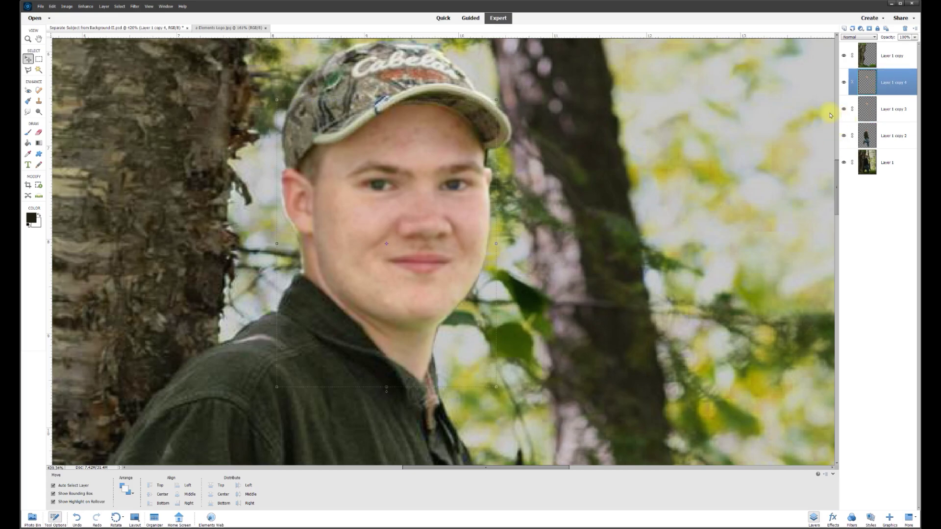
left_click(38, 132)
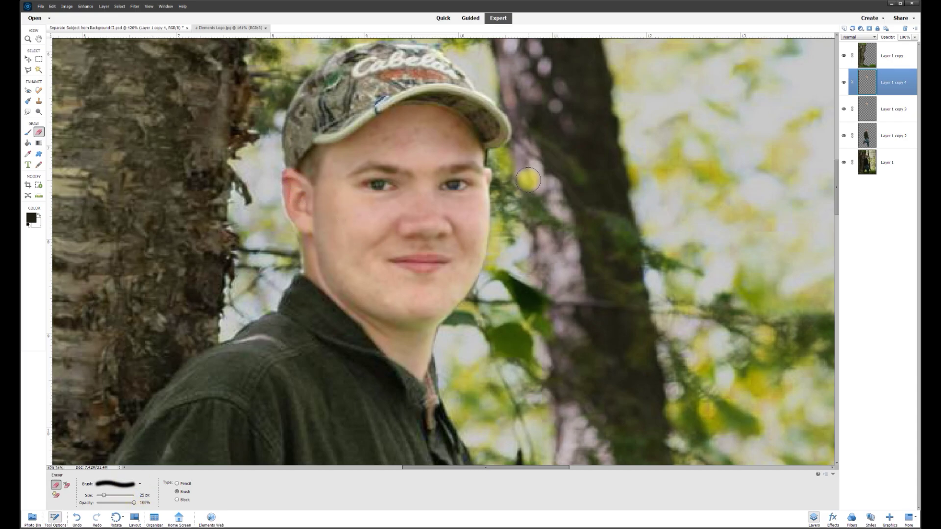
double_click(143, 495)
type("10")
left_click_drag(407, 173, 350, 175)
mouse_move(475, 170)
left_mouse_down()
mouse_move(446, 172)
mouse_move(478, 168)
left_mouse_up()
key("bracketright")
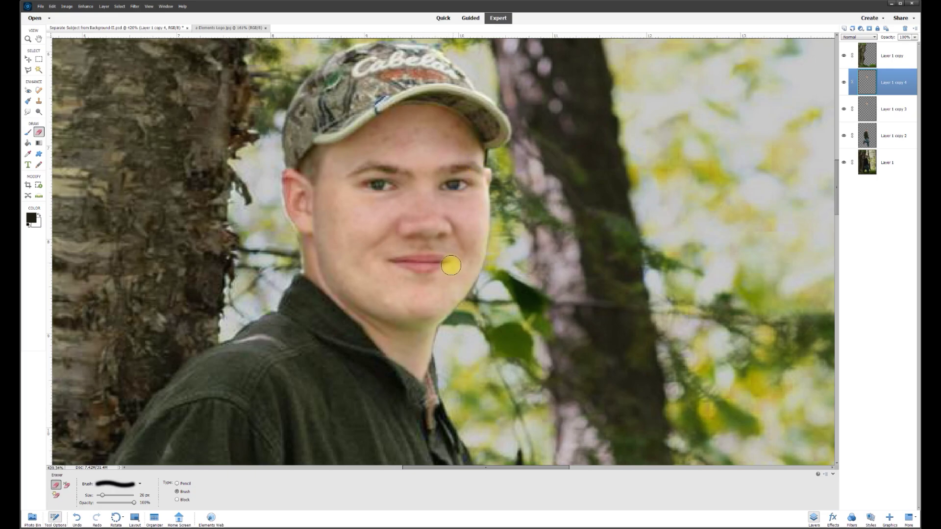
- Compare the face before and after retouching by toggling the blurred face layer's visibility, leaving it shown
scroll(524, 279, "down", 3)
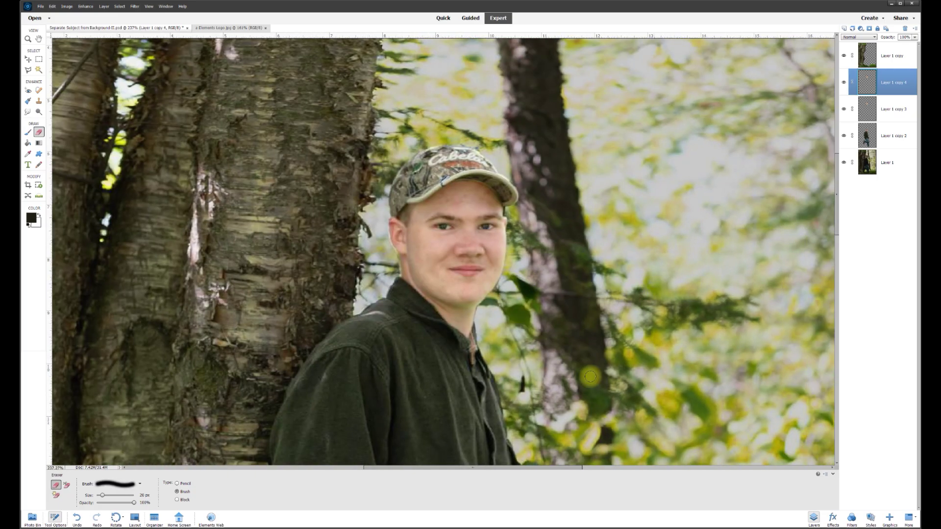
scroll(464, 216, "up", 4)
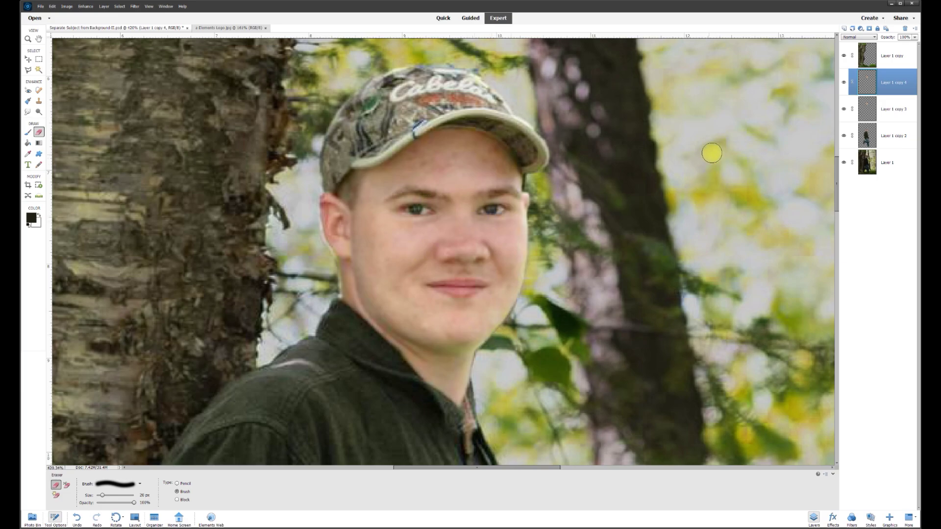
left_click(846, 82)
left_click(843, 83)
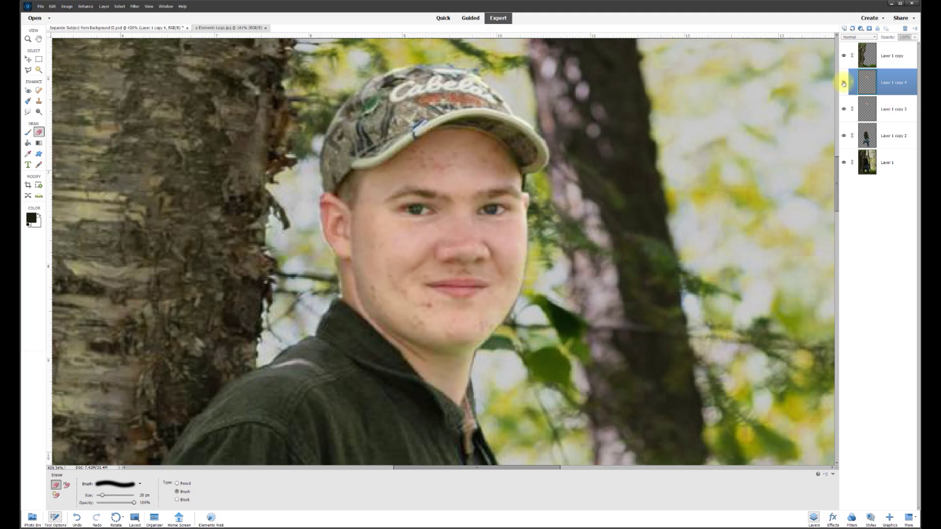
left_click(843, 83)
left_click(843, 84)
left_click(843, 83)
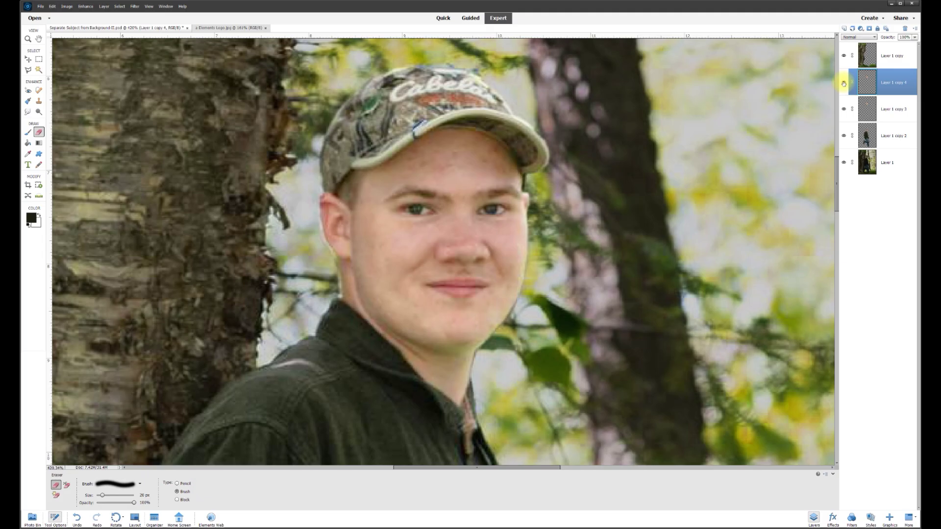
- Review the whole photo by toggling the foreground tree layer and the background layer off and on
scroll(622, 253, "down", 10)
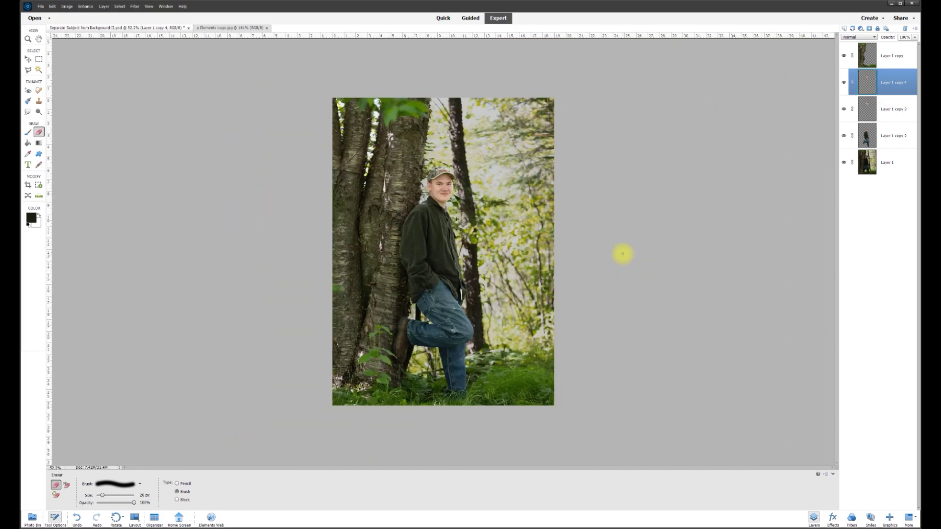
scroll(378, 42, "up", 2)
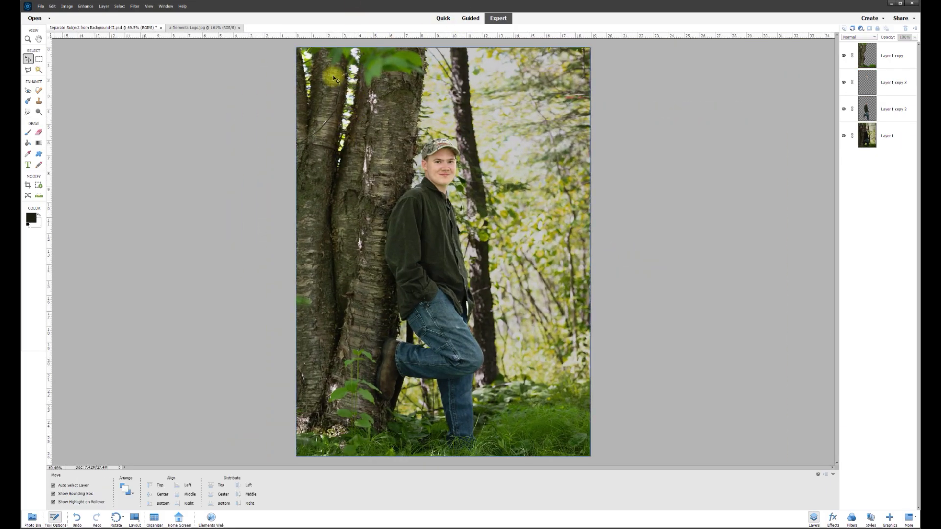
left_click(844, 55)
left_click(844, 56)
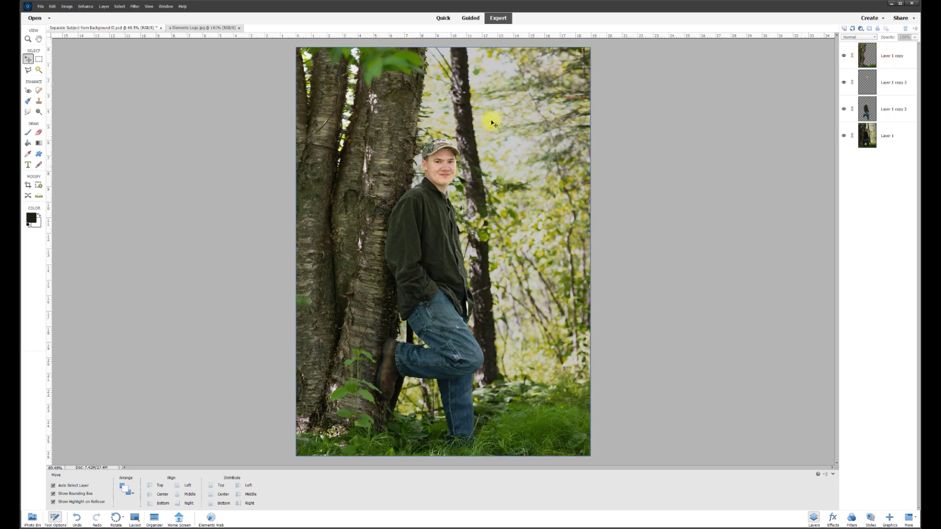
left_click(844, 136)
left_click(844, 136)
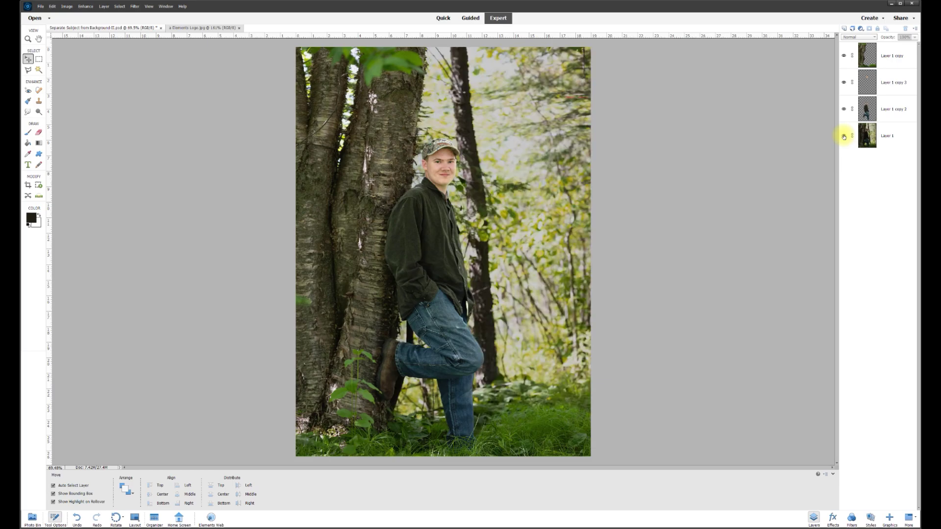